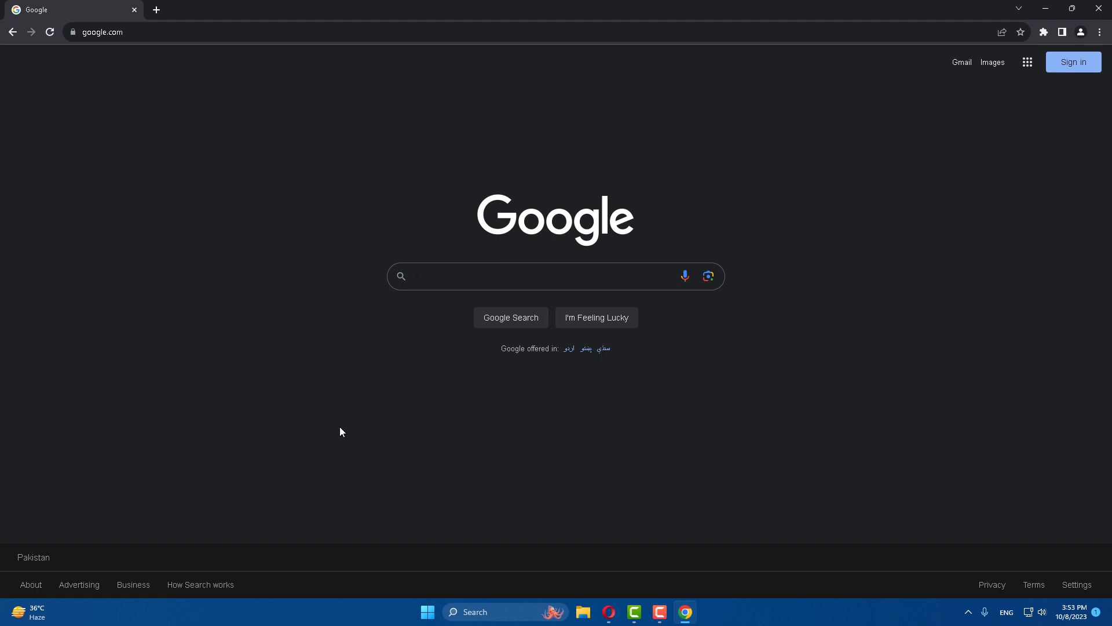
- Search Google for 'onic' and open the 'Onic - Pakistan | Join Now' result
type("onic")
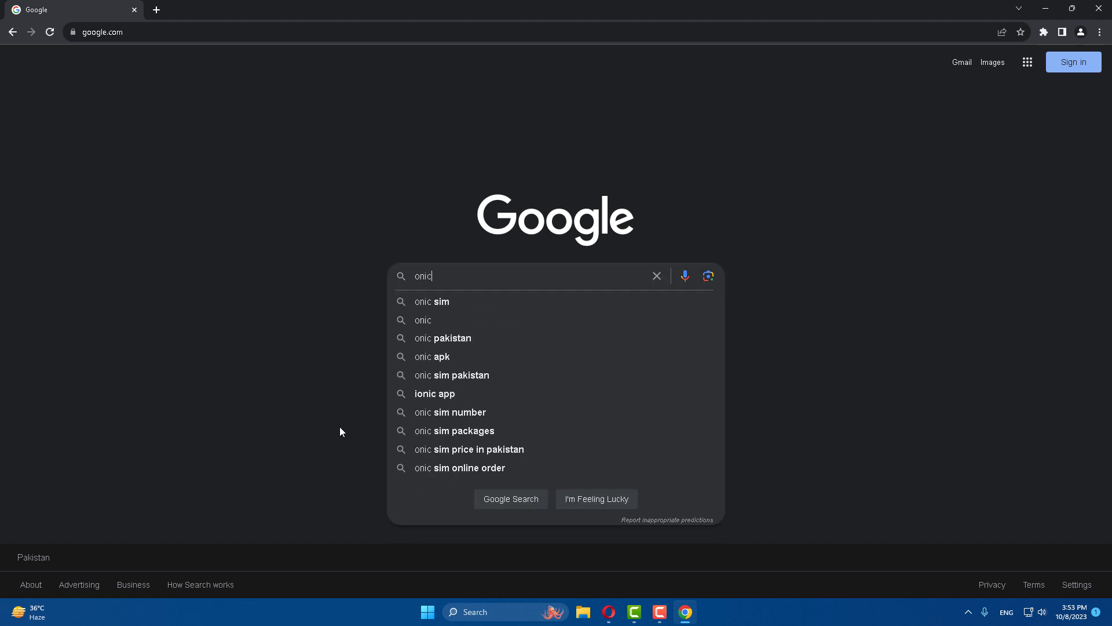
key("Return")
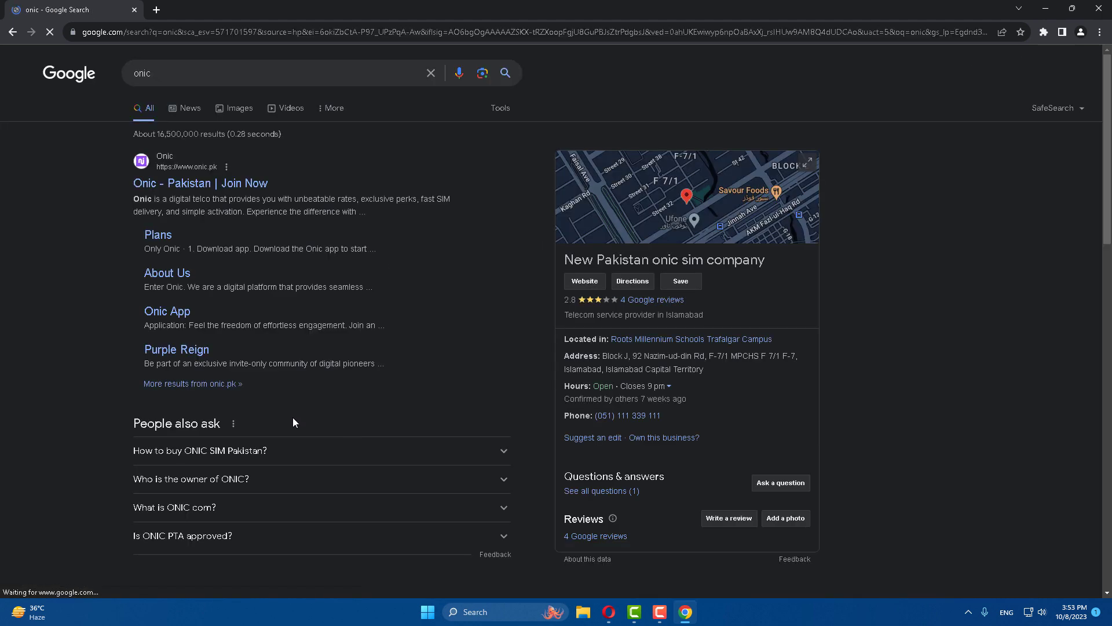
left_click(216, 188)
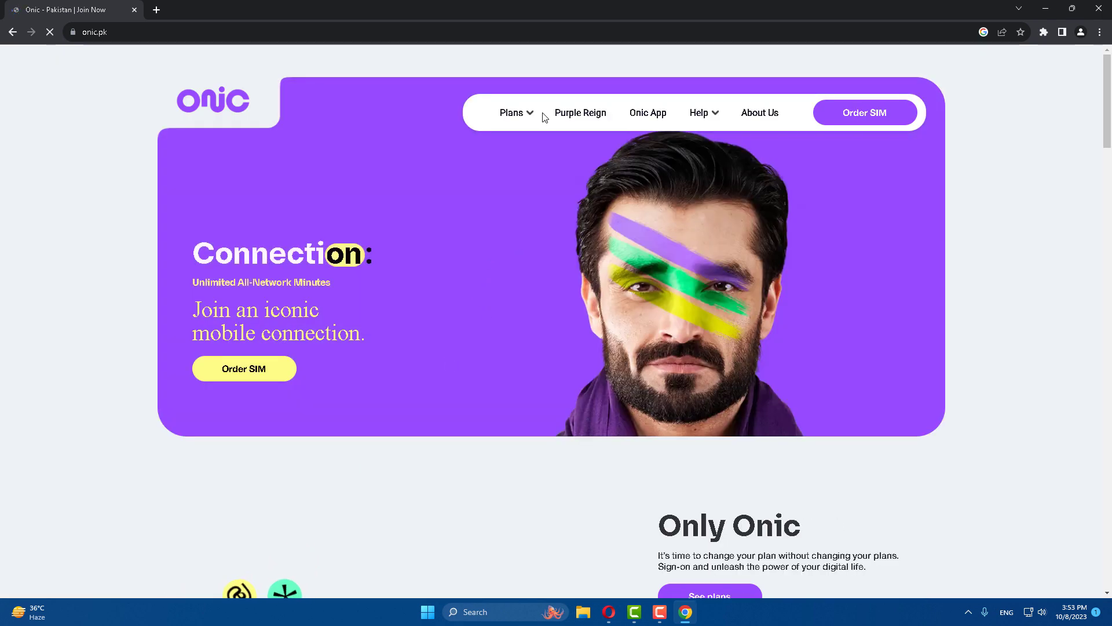
- Order a SIM on the EPIC PLAN card (30GB for Rs. 890)
mouse_move(529, 114)
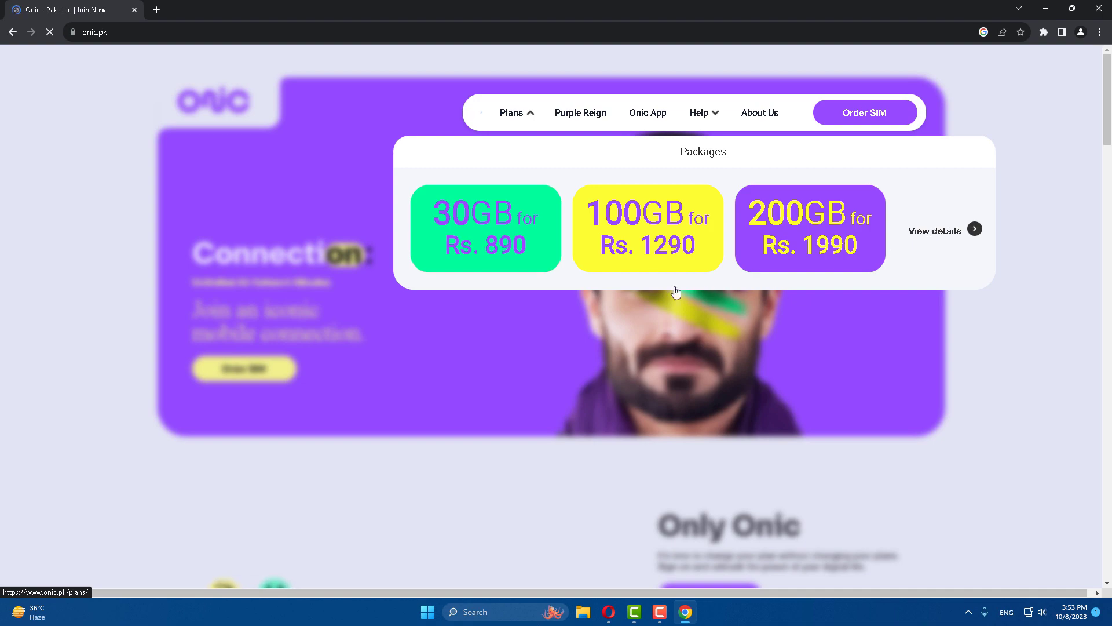
scroll(539, 427, "down", 5)
scroll(539, 428, "down", 20)
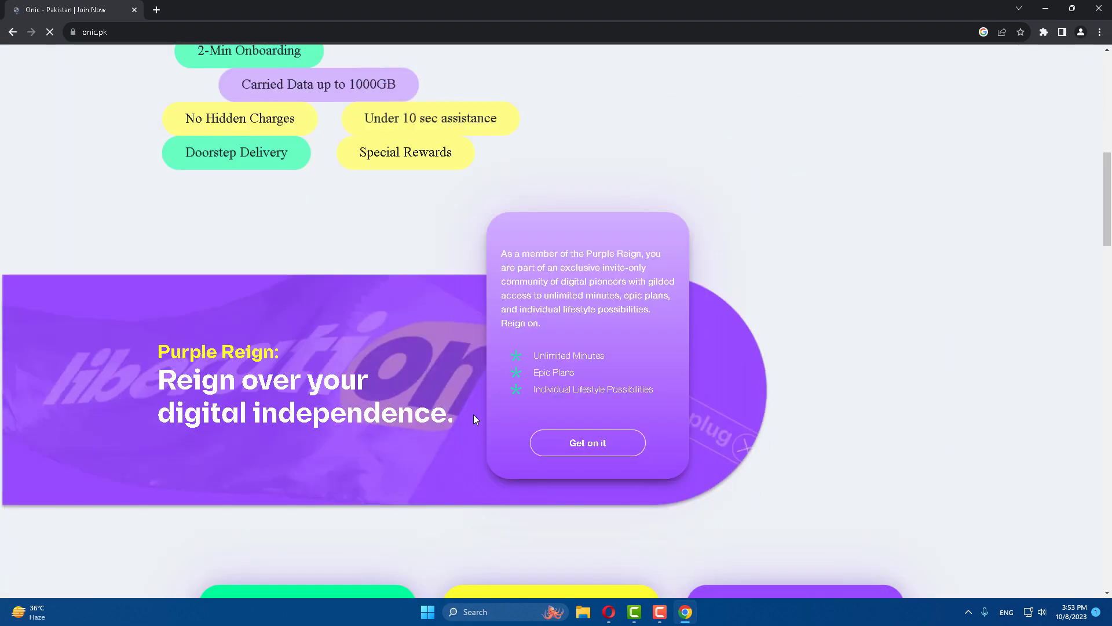
scroll(678, 362, "up", 5)
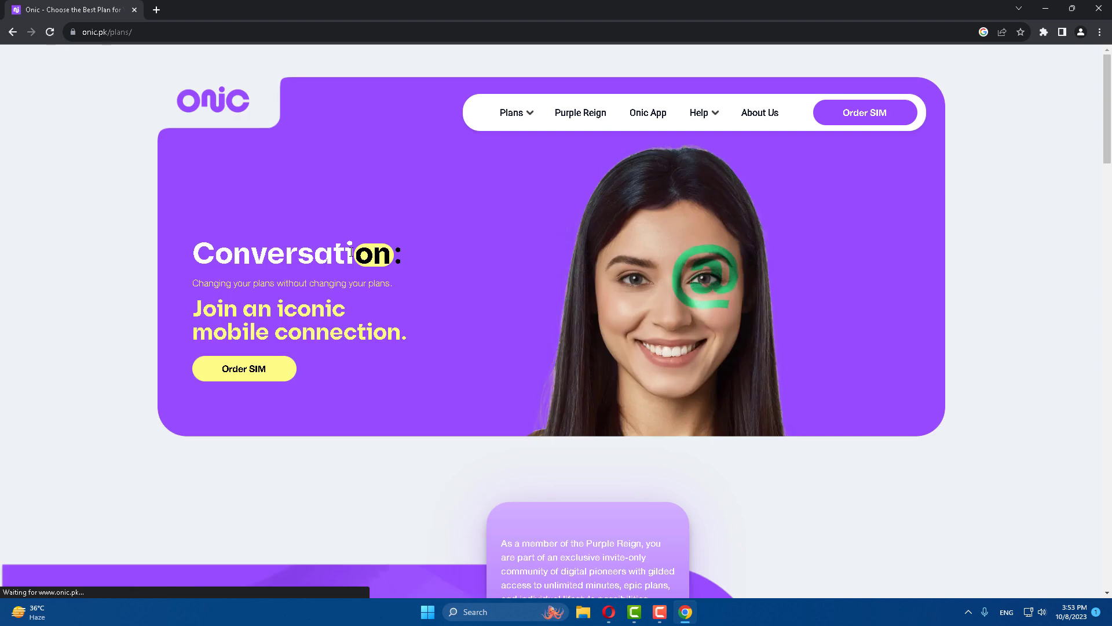
left_click(258, 376)
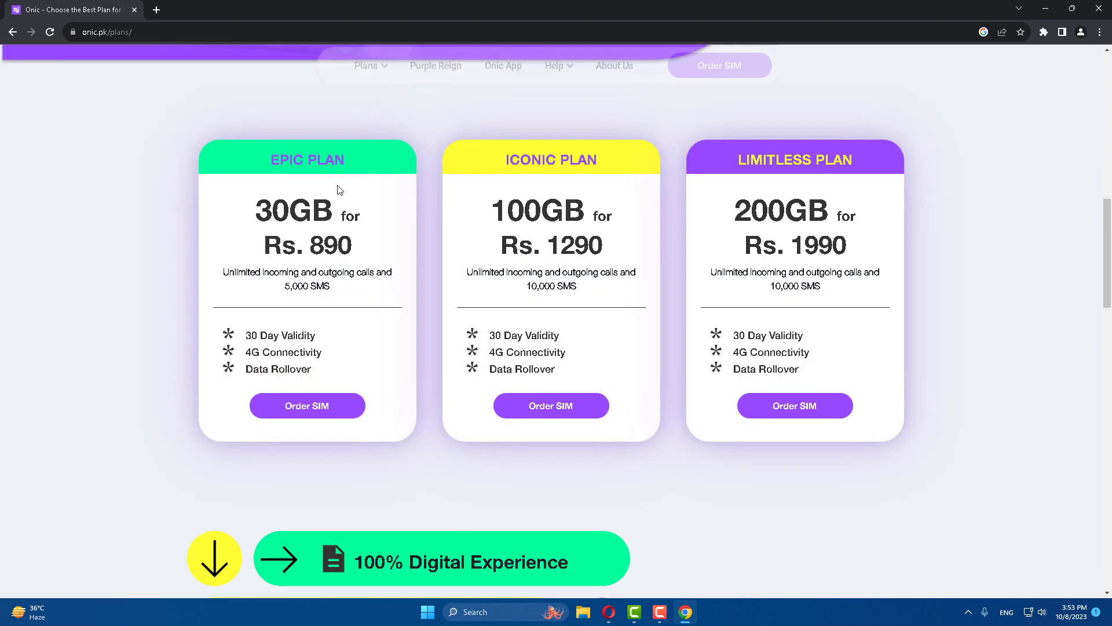
left_click_drag(266, 158, 315, 379)
left_click_drag(542, 160, 728, 165)
left_click(809, 161)
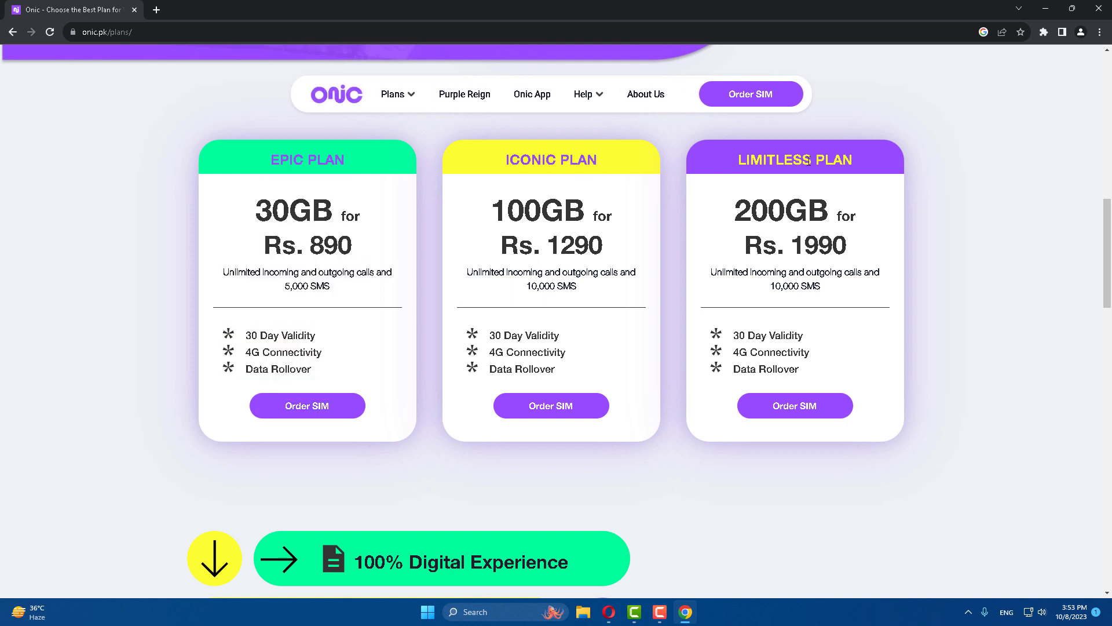
left_click(307, 409)
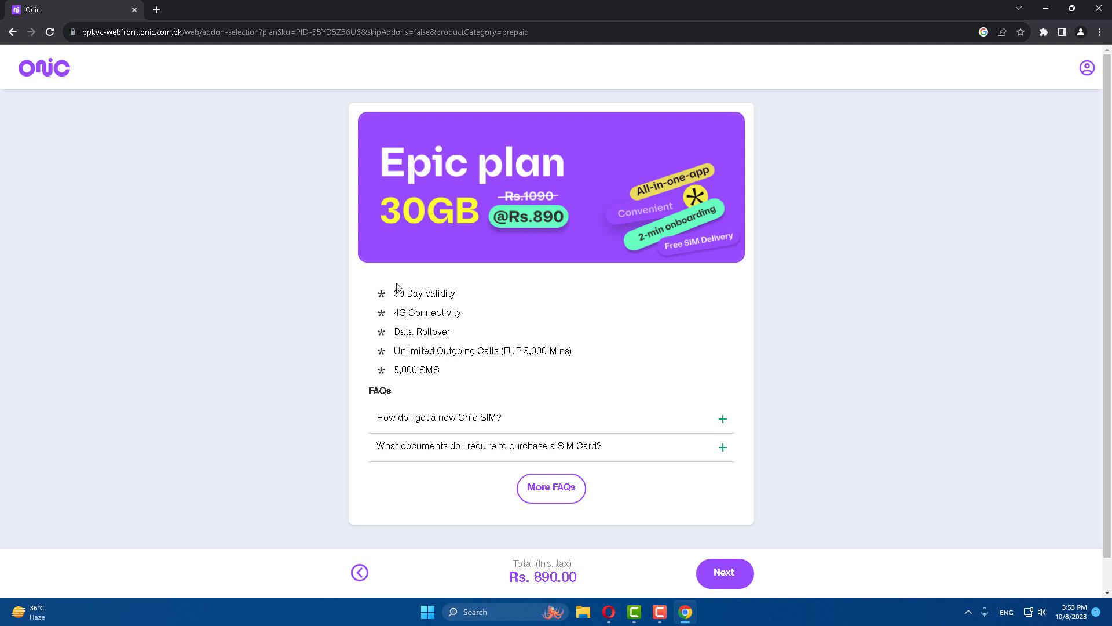
left_click_drag(397, 286, 568, 360)
- Continue past the Rs. 890.00 Epic plan summary to the email field on the sign-up page
left_click(571, 364)
double_click(543, 578)
left_click(632, 581)
left_click(748, 579)
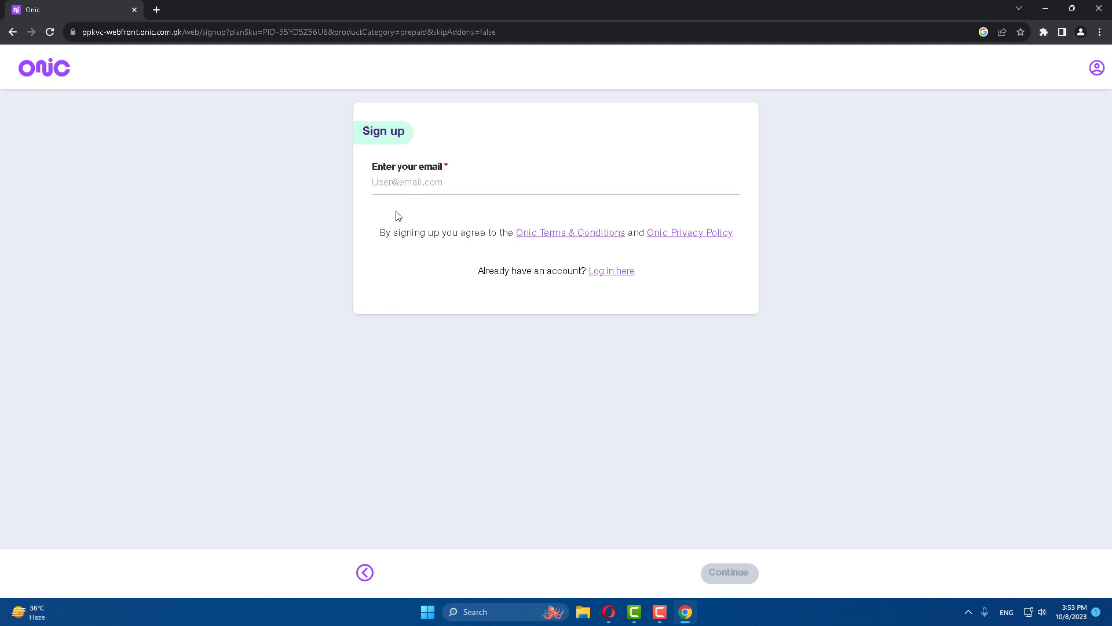
left_click(395, 185)
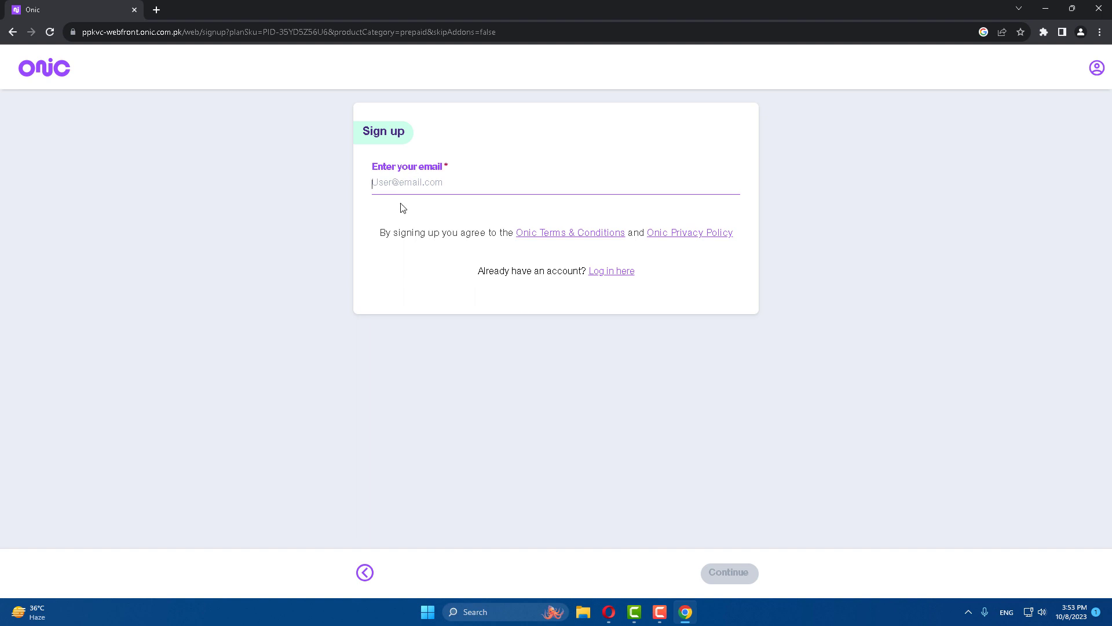
- Copy the temporary email address from the Tempmailo tab in Opera
mouse_move(608, 608)
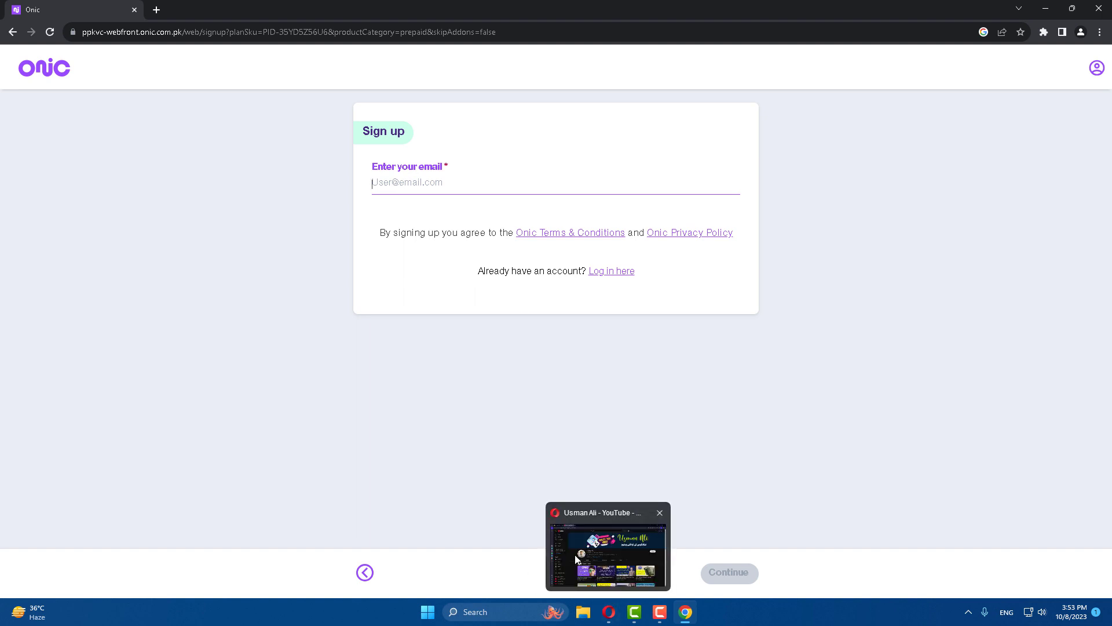
left_click(575, 554)
left_click(86, 11)
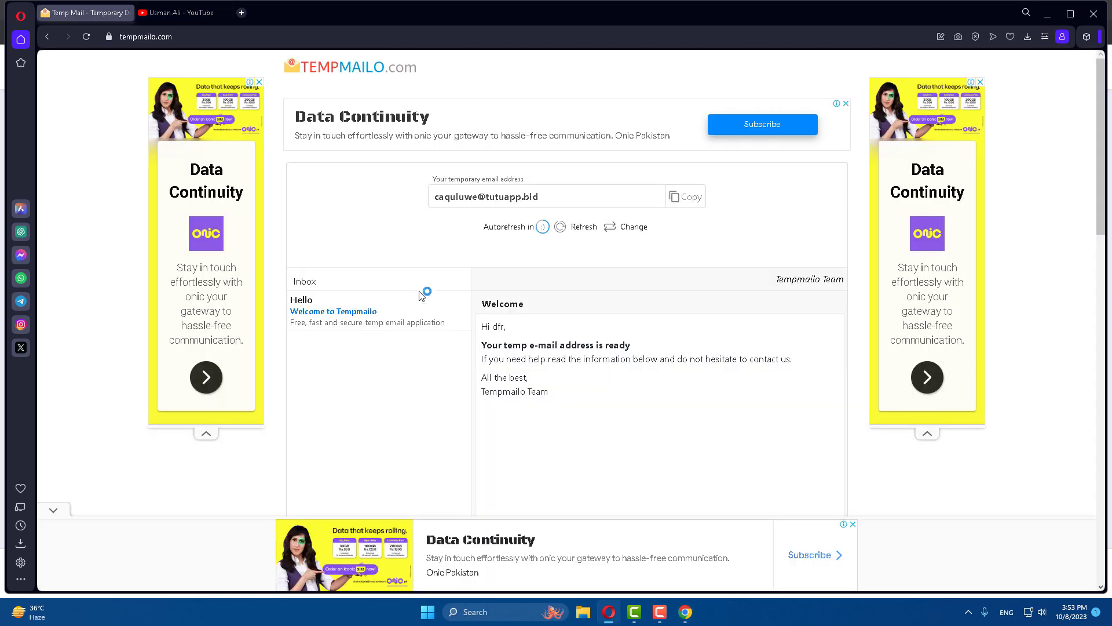
left_click(693, 198)
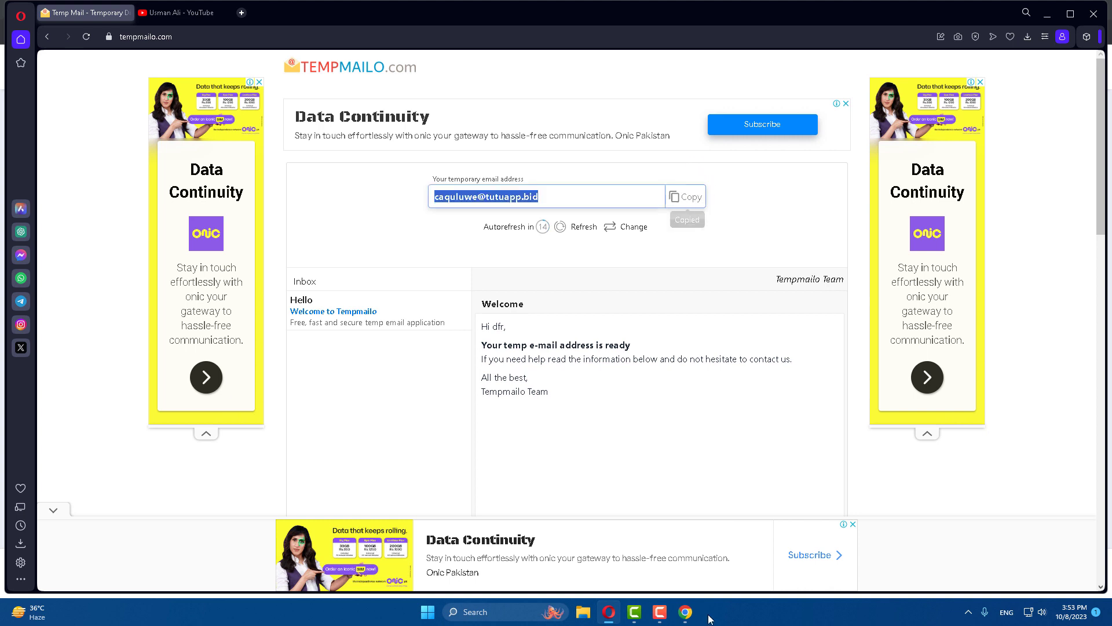
left_click(687, 617)
right_click(479, 185)
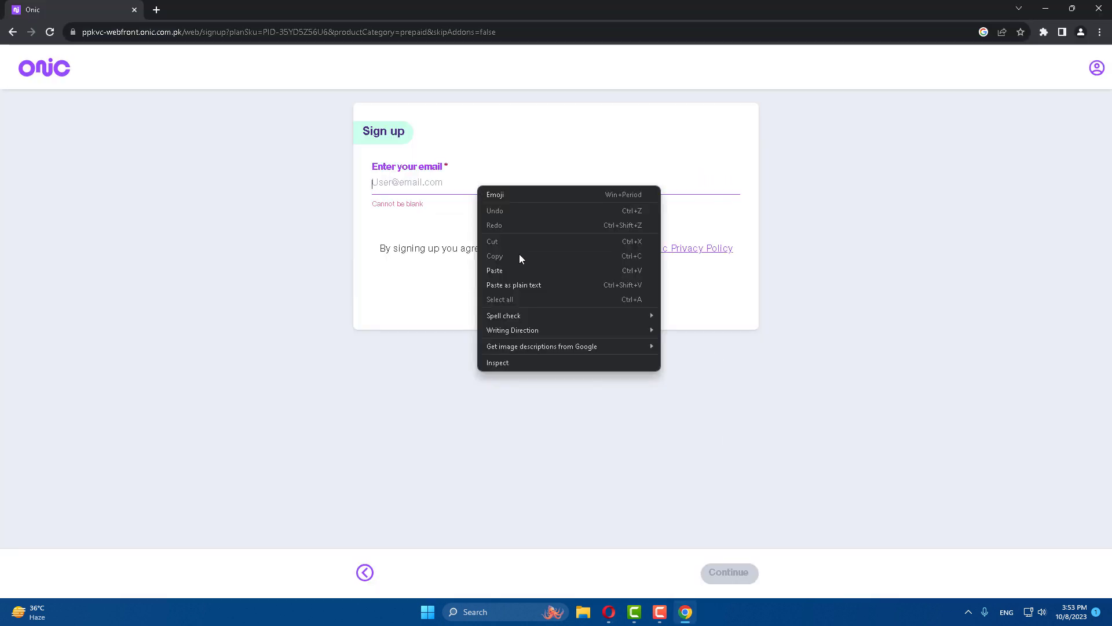
left_click(508, 270)
left_click(728, 573)
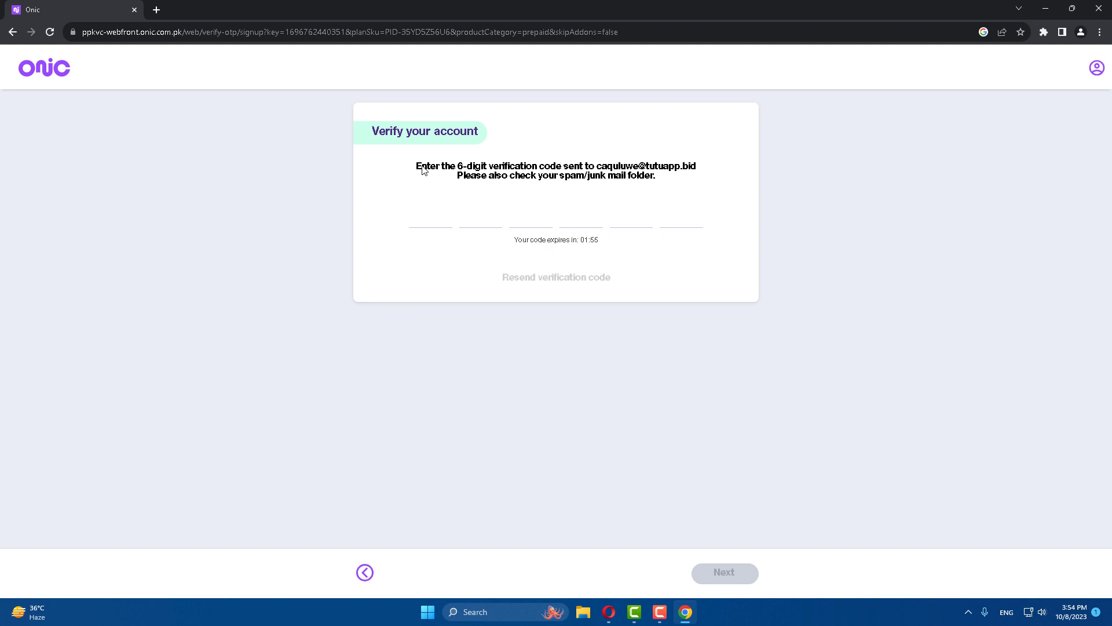
- Refresh the Tempmailo inbox until the '[Onic] Email Verification' message arrives, then open it
left_click_drag(421, 164, 656, 193)
left_click(562, 188)
left_click(608, 612)
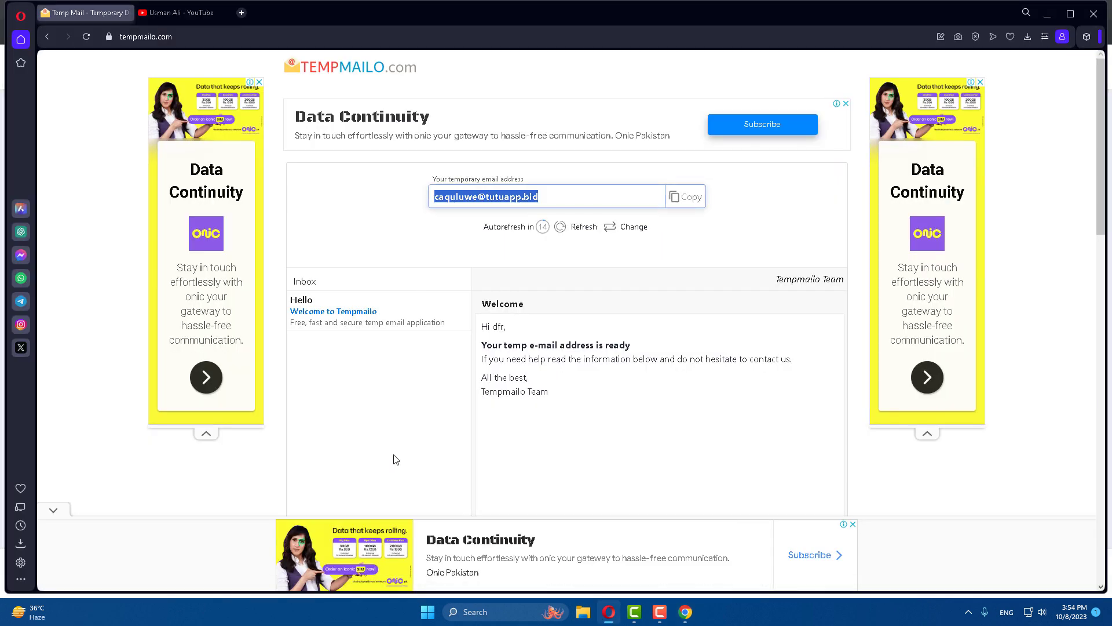
left_click(575, 229)
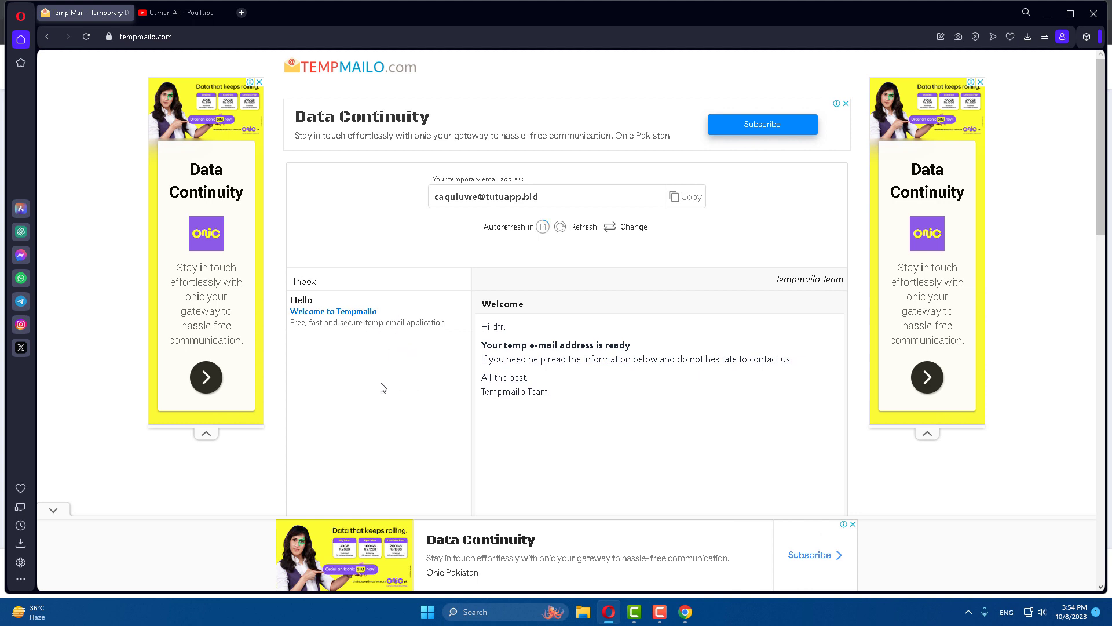
left_click(584, 226)
mouse_move(685, 611)
left_click(683, 548)
left_click(1046, 8)
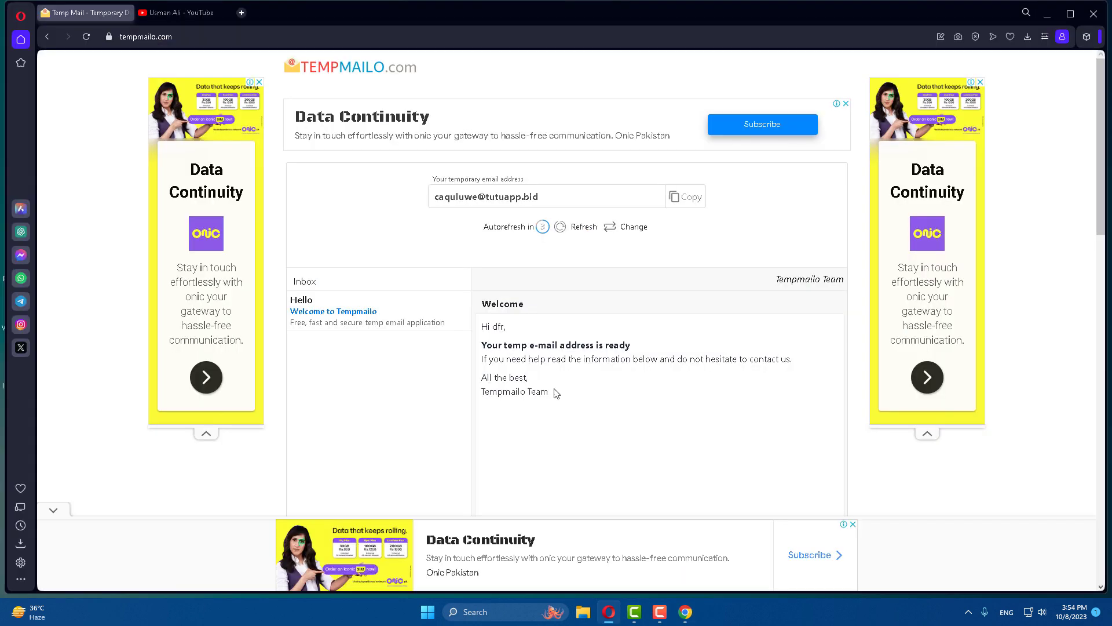
left_click(584, 227)
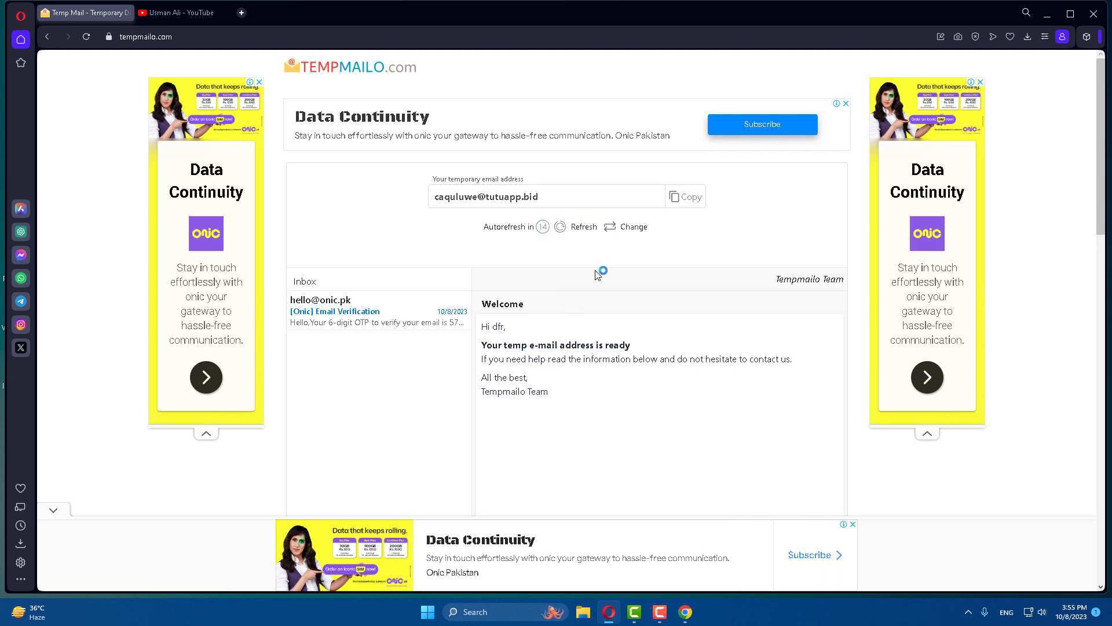
left_click(380, 321)
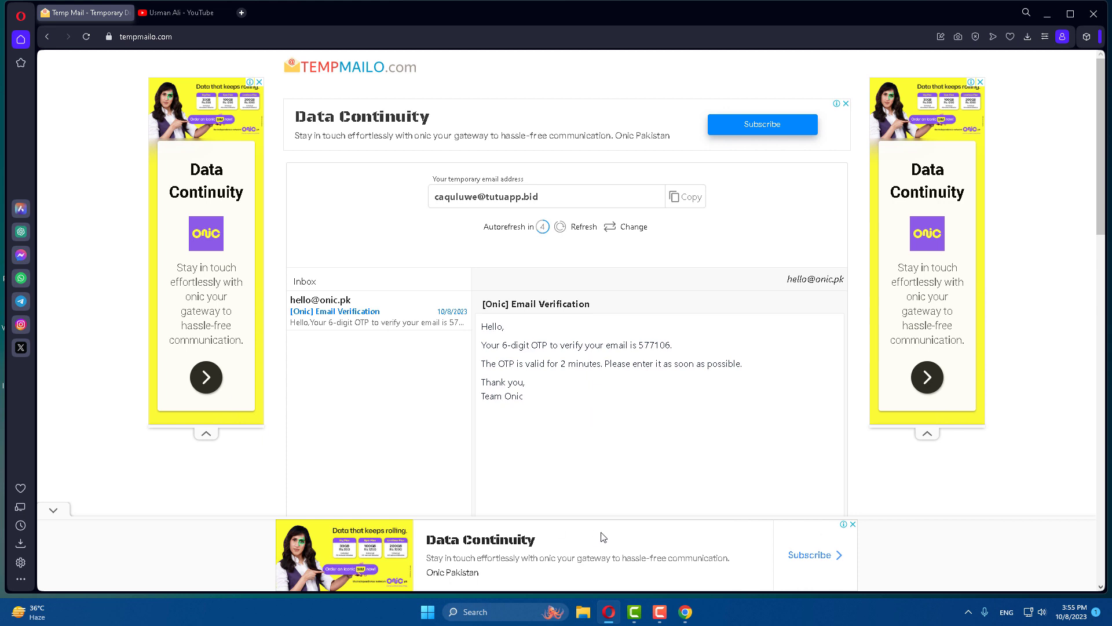
- Enter the emailed six-digit verification code on Onic and submit it
left_click(686, 611)
left_click(425, 229)
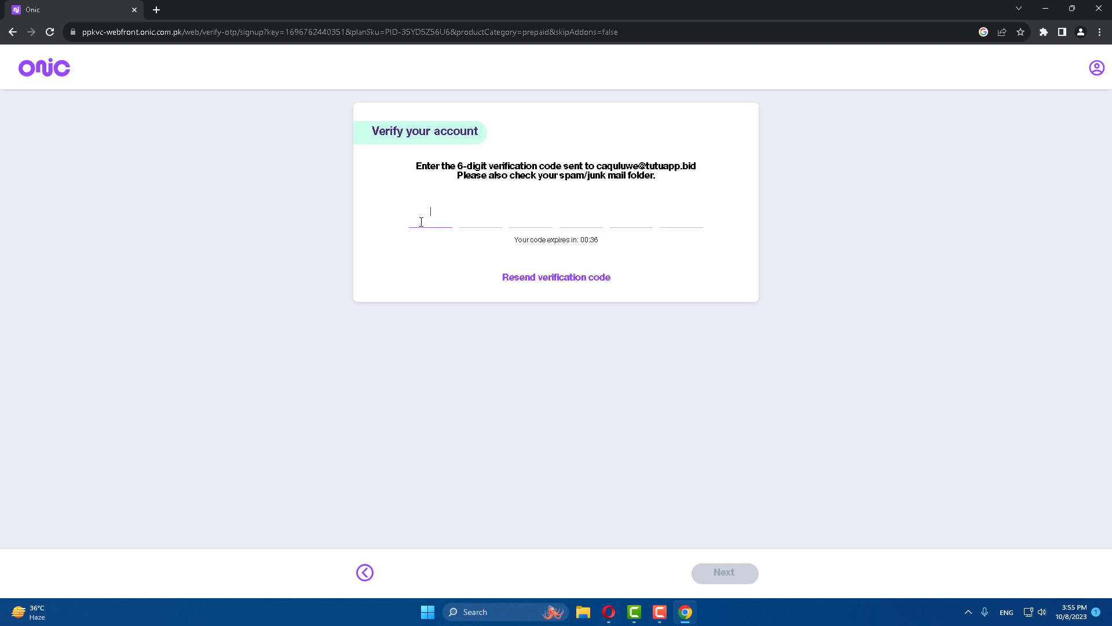
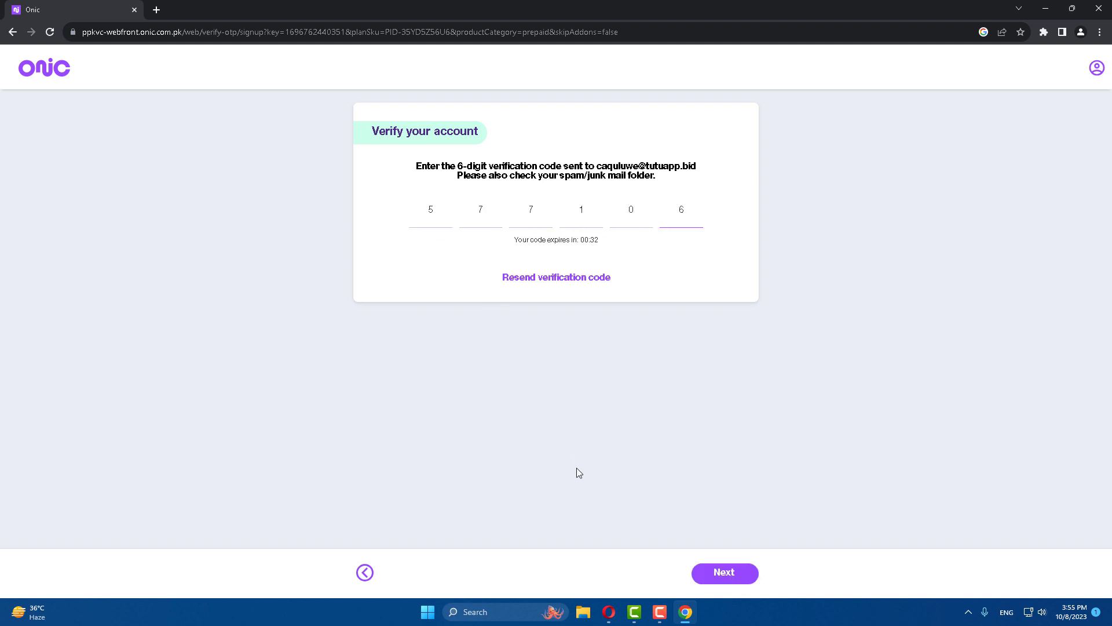
left_click(734, 582)
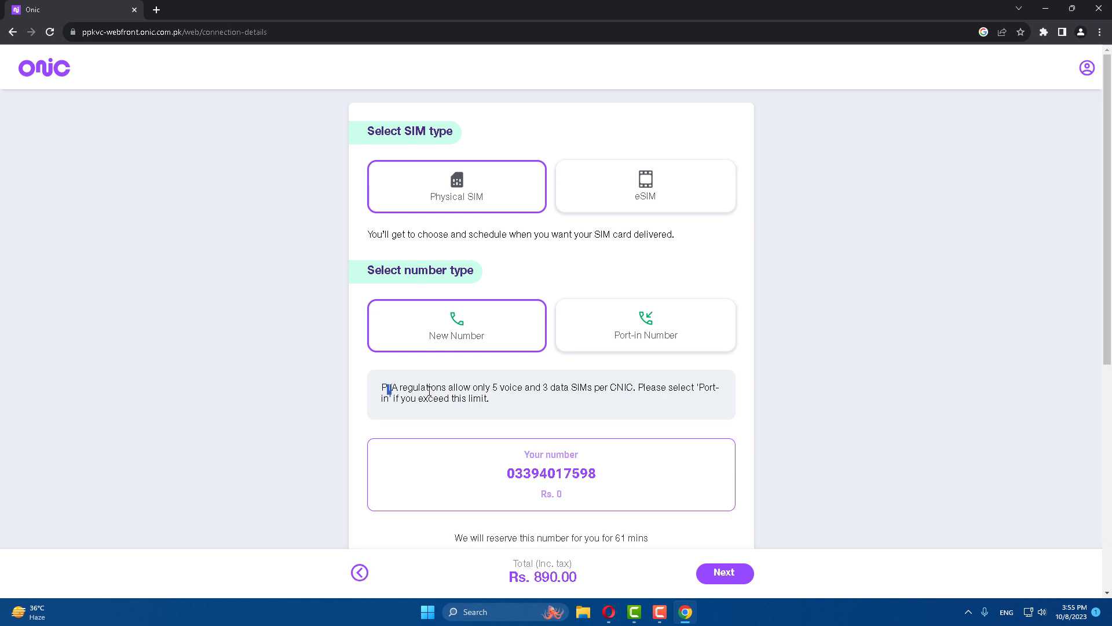
- Browse the Platinum, Purple, Golden and Standard number categories
left_click_drag(387, 386, 658, 385)
left_click(504, 424)
scroll(561, 413, "down", 5)
scroll(556, 409, "up", 5)
scroll(638, 314, "down", 5)
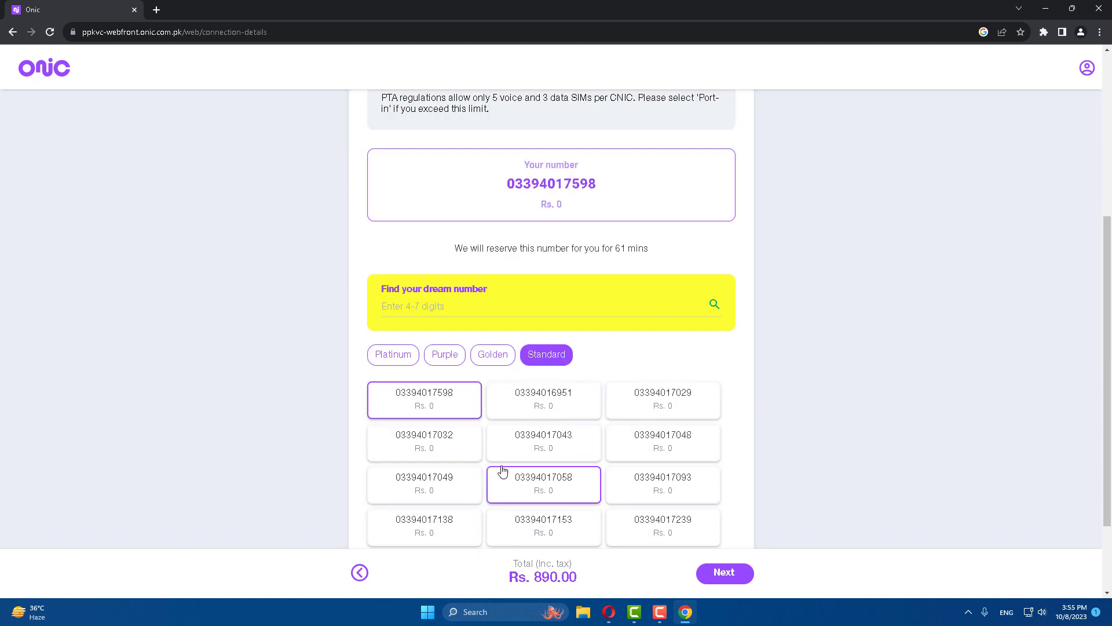
scroll(566, 435, "down", 2)
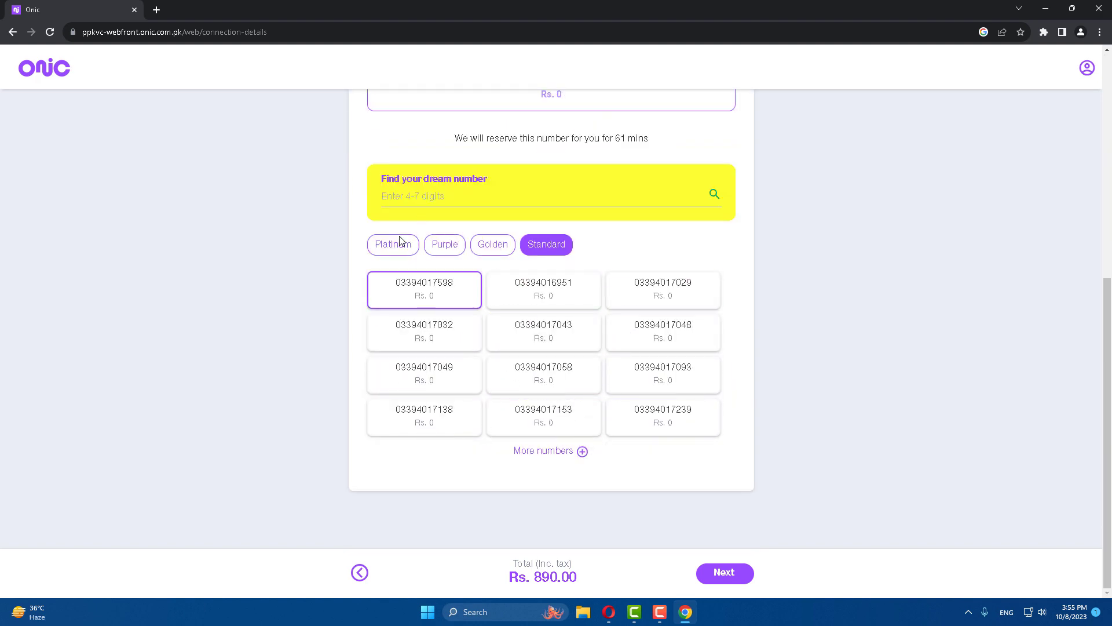
left_click(396, 244)
left_click(457, 246)
left_click(494, 245)
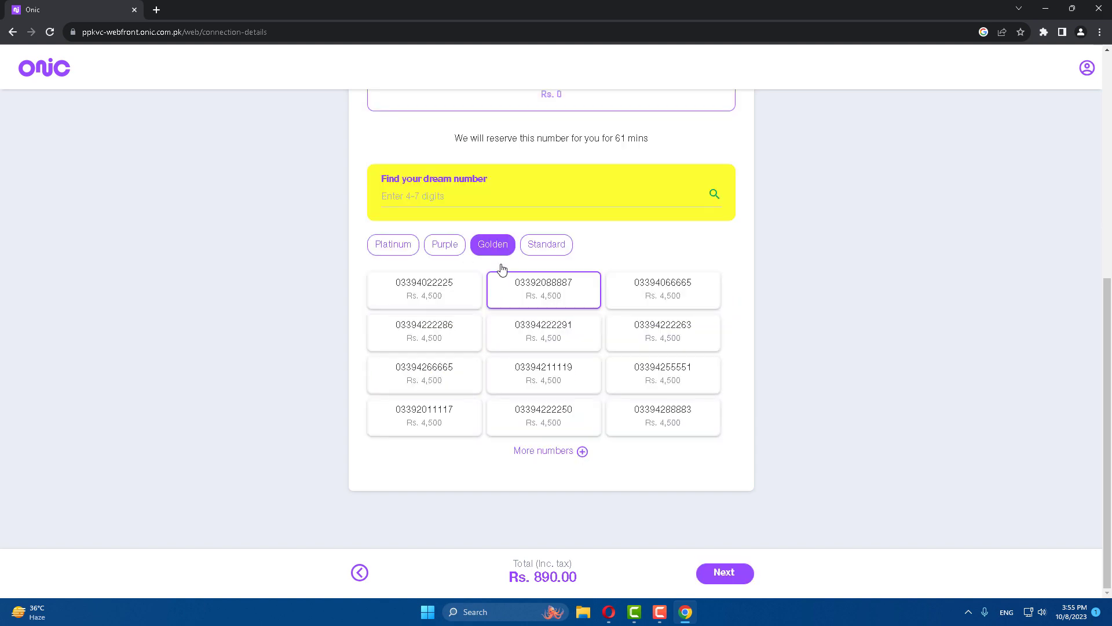
left_click(547, 244)
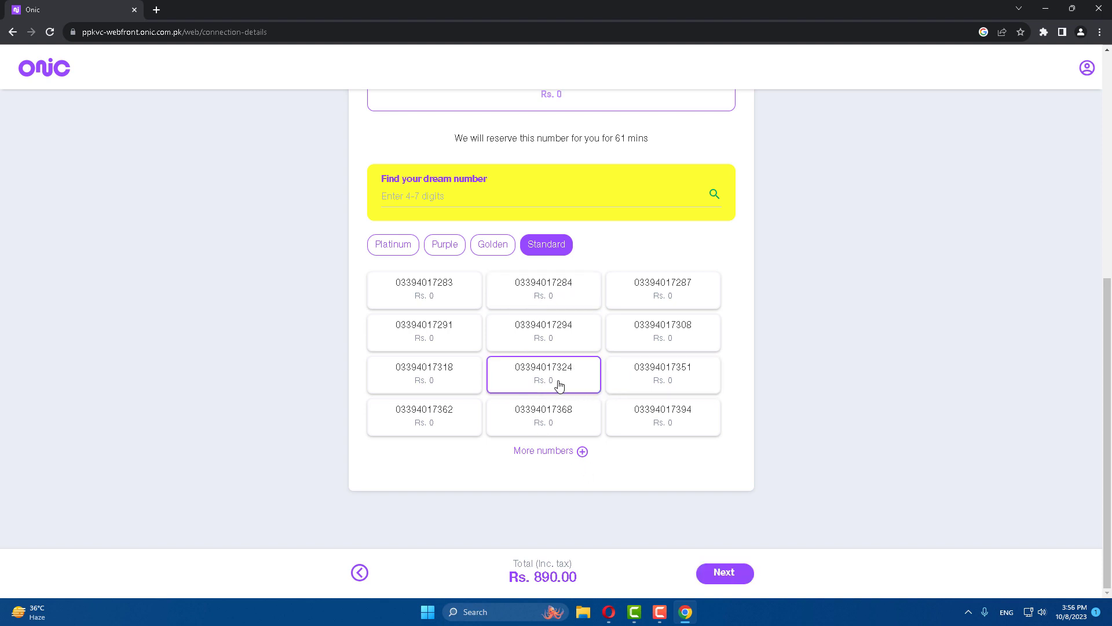
- Choose a free Rs. 0 Standard number and continue to personal details
left_click(586, 371)
left_click_drag(508, 305, 529, 331)
left_click(564, 338)
left_click(530, 333)
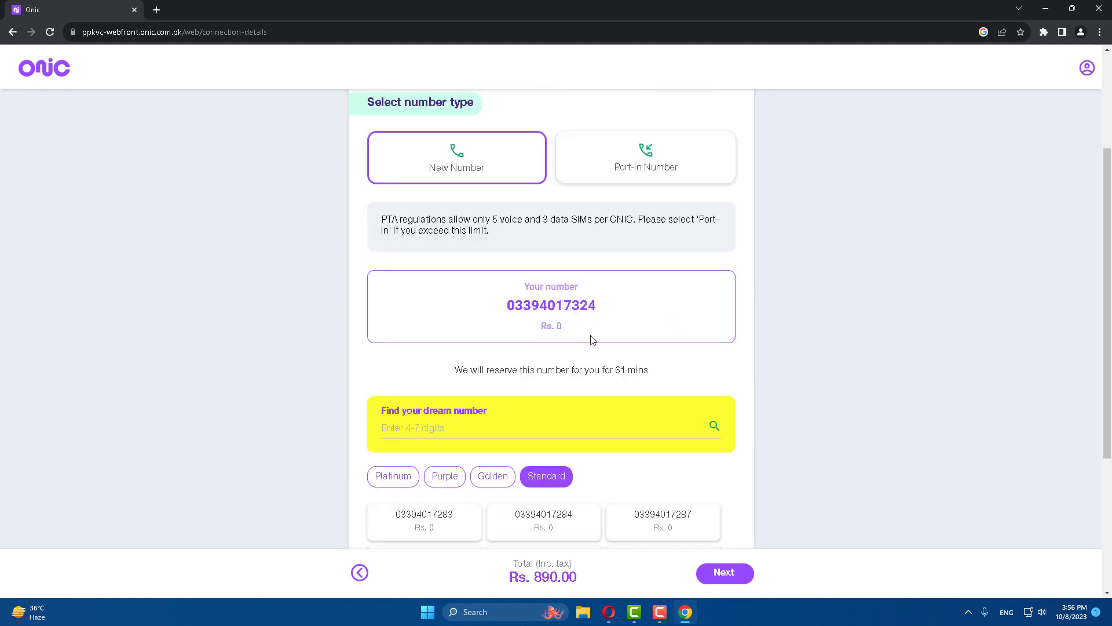
left_click(737, 576)
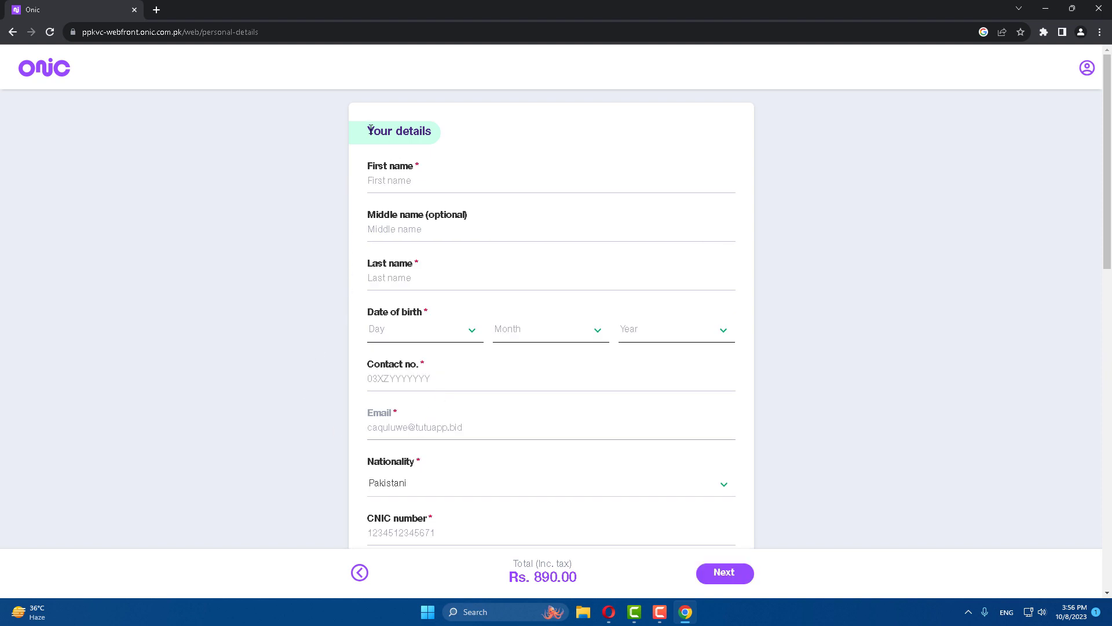
- Enter the first-name initial and the last name
left_click_drag(368, 130, 436, 134)
left_click(456, 139)
left_click(381, 182)
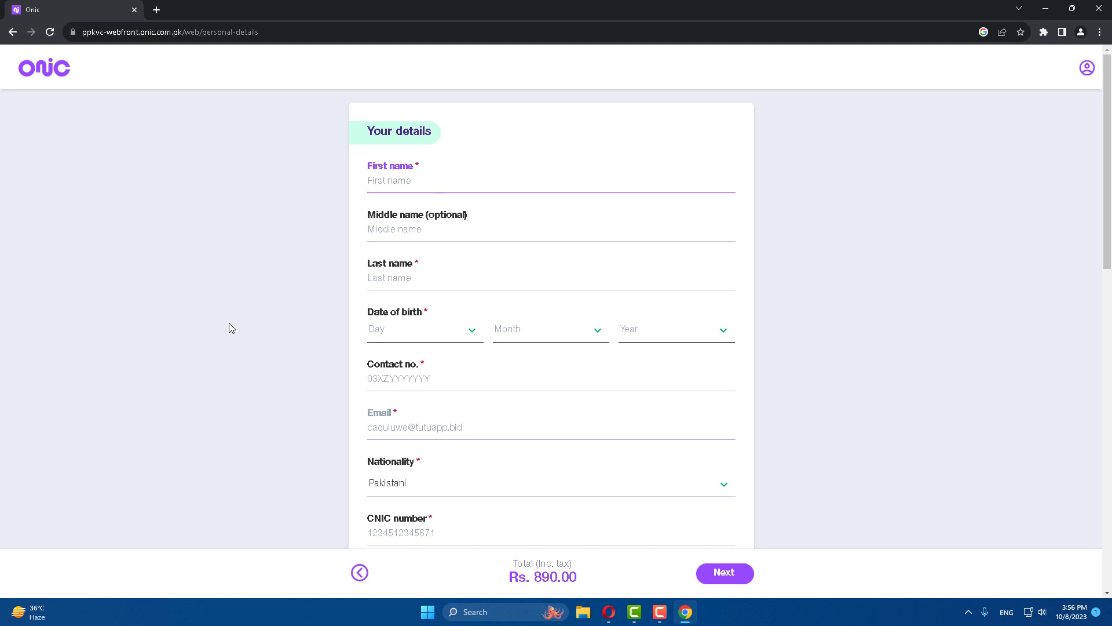
type("N")
key("Tab")
key("Tab")
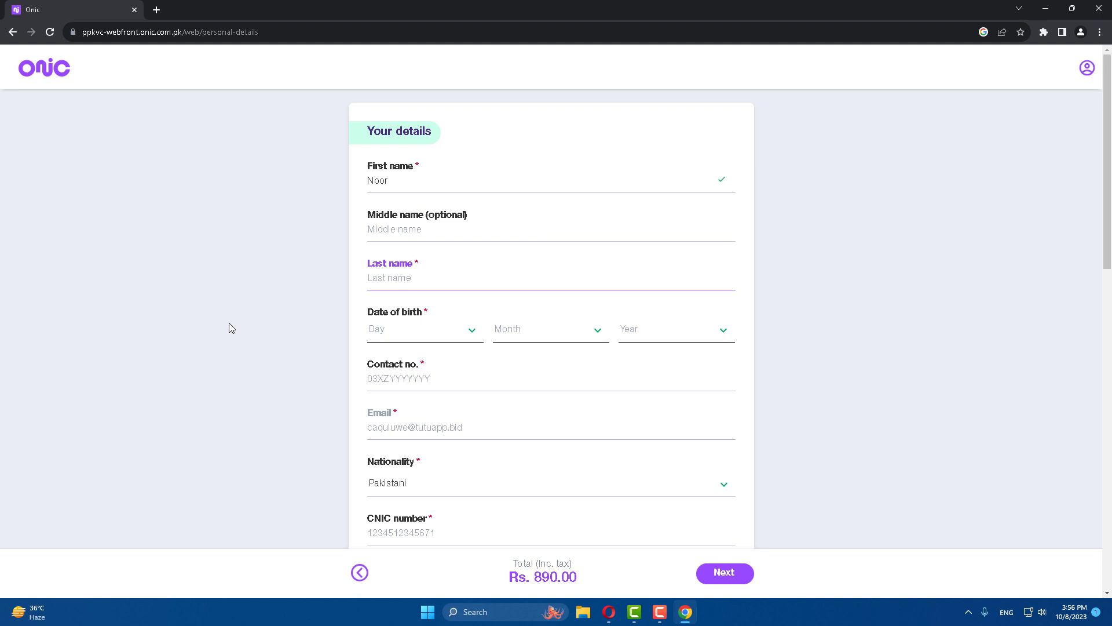
type("Ahmad")
left_click(400, 339)
scroll(388, 464, "down", 4)
scroll(385, 468, "down", 1)
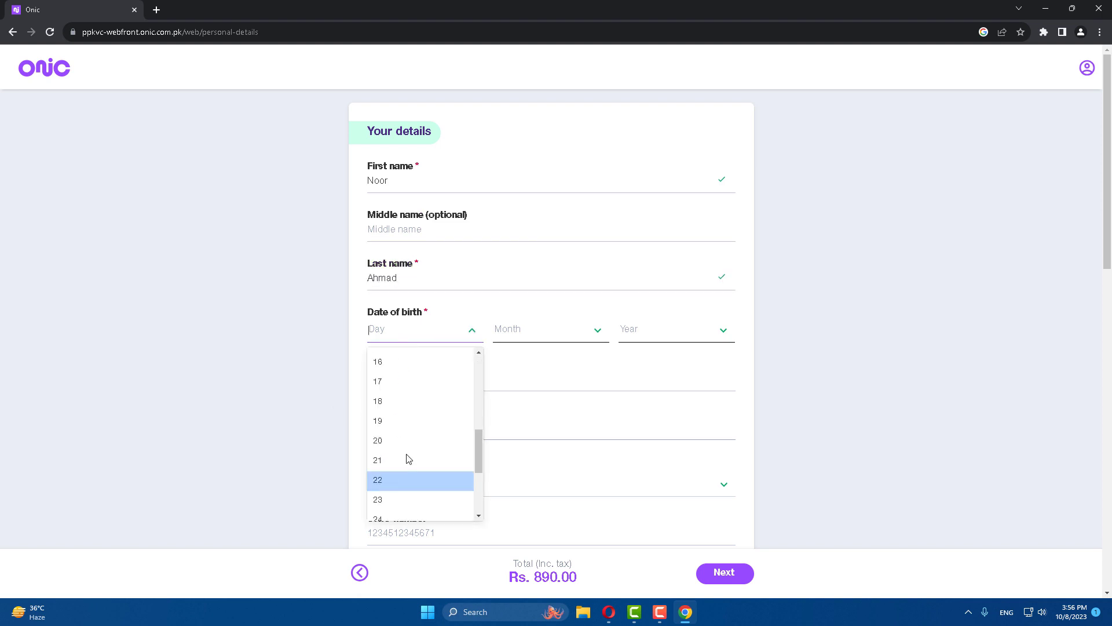
left_click(400, 478)
left_click(521, 332)
scroll(509, 440, "down", 2)
left_click(509, 463)
left_click(637, 329)
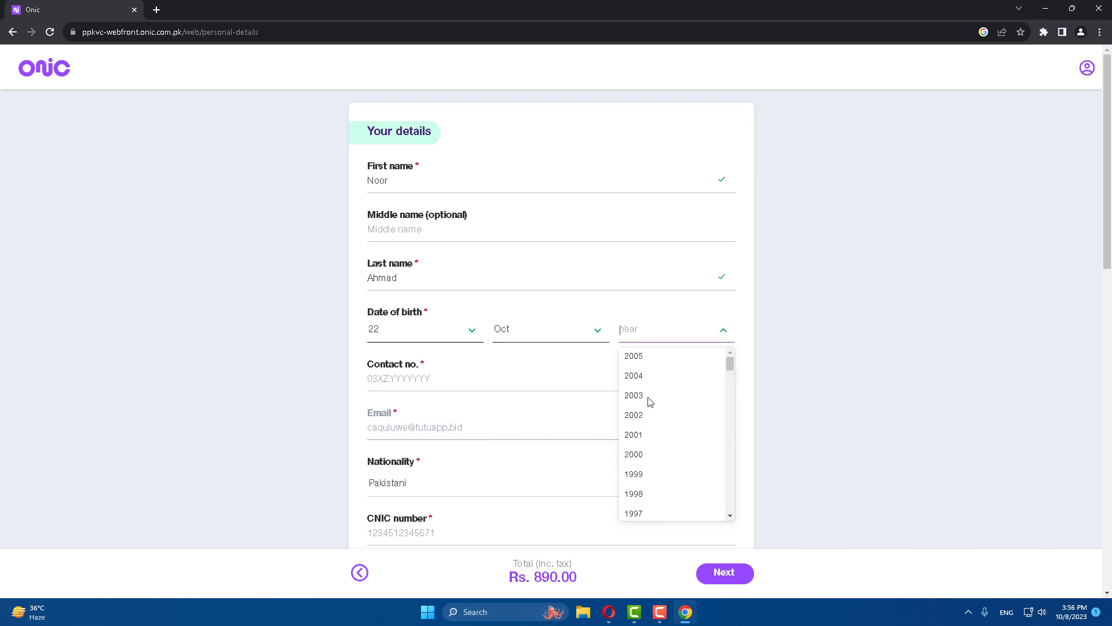
scroll(651, 400, "down", 10)
scroll(665, 424, "up", 5)
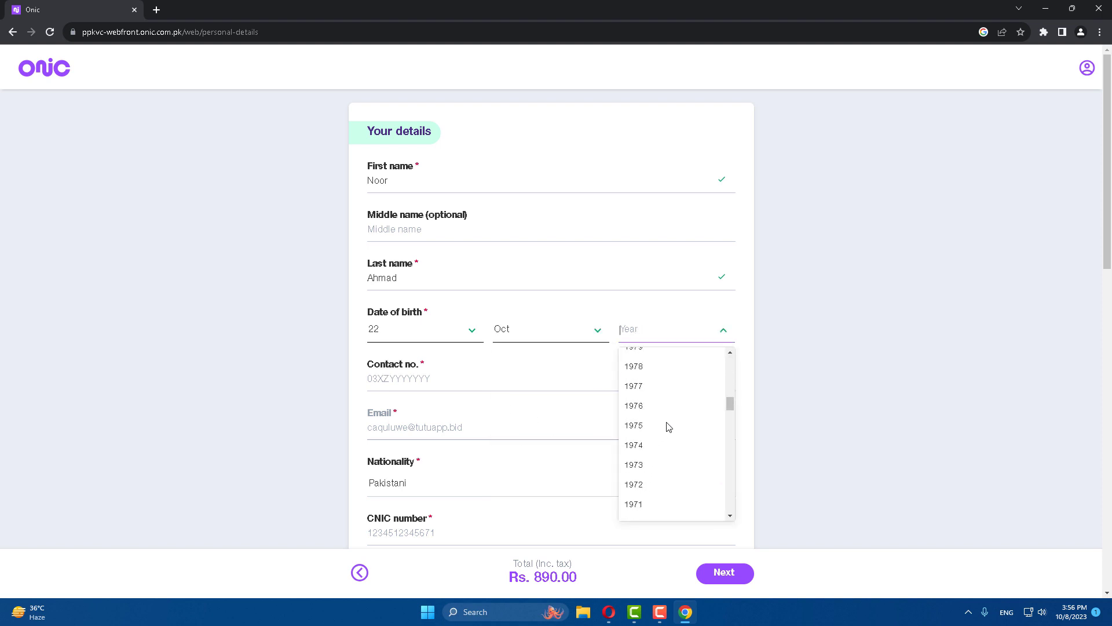
left_click(634, 385)
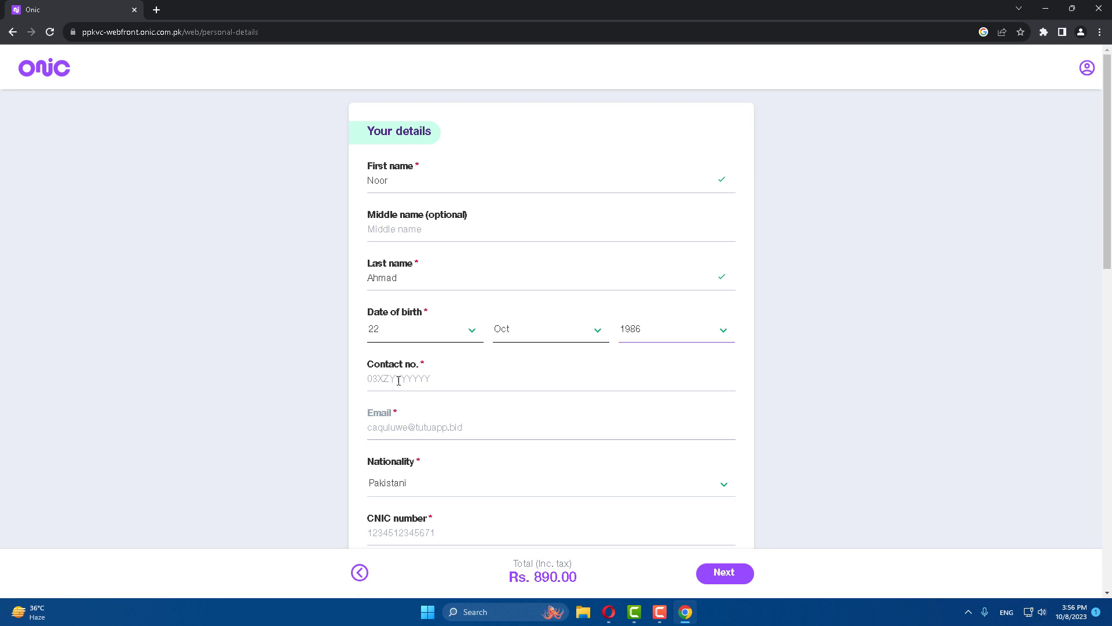
- Enter the contact number and type the CNIC number into both CNIC fields
left_click(369, 391)
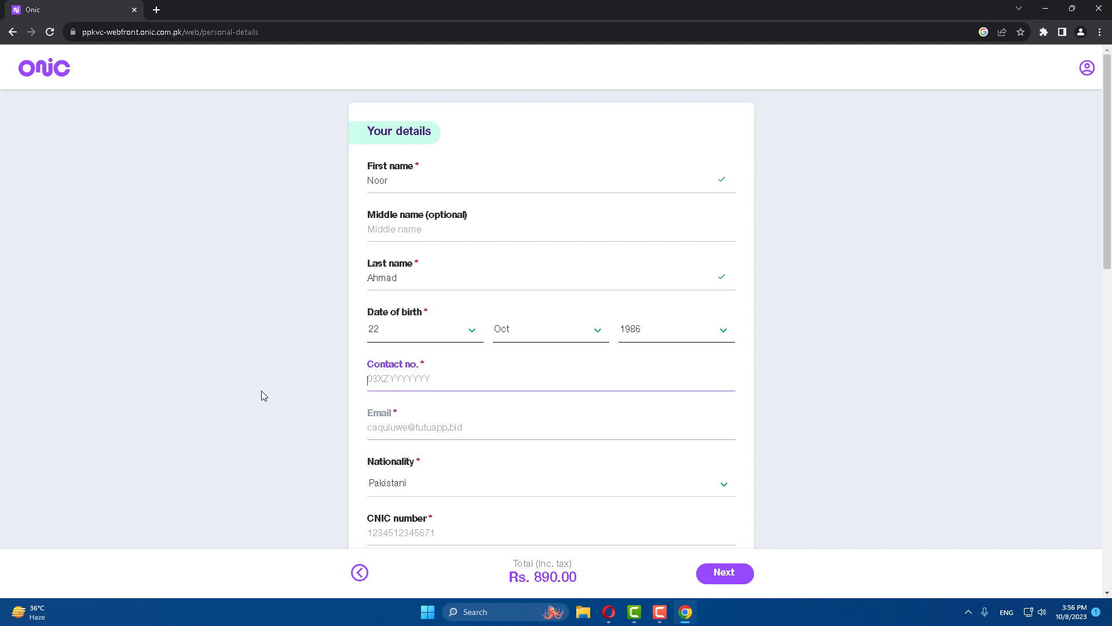
scroll(264, 391, "down", 1)
scroll(264, 395, "down", 1)
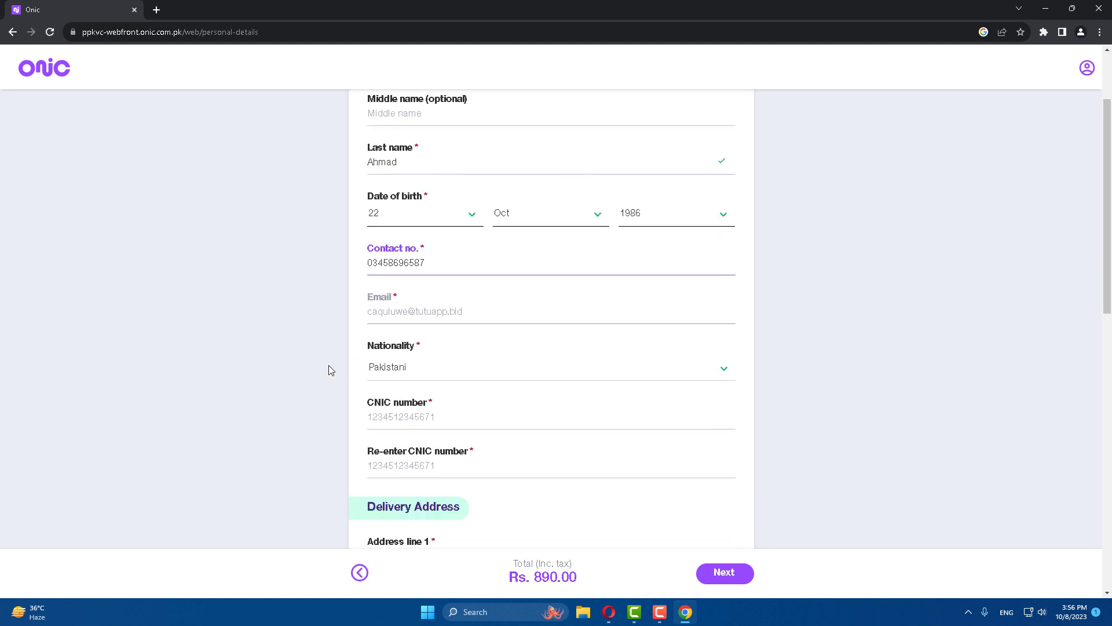
scroll(331, 368, "down", 2)
left_click(384, 302)
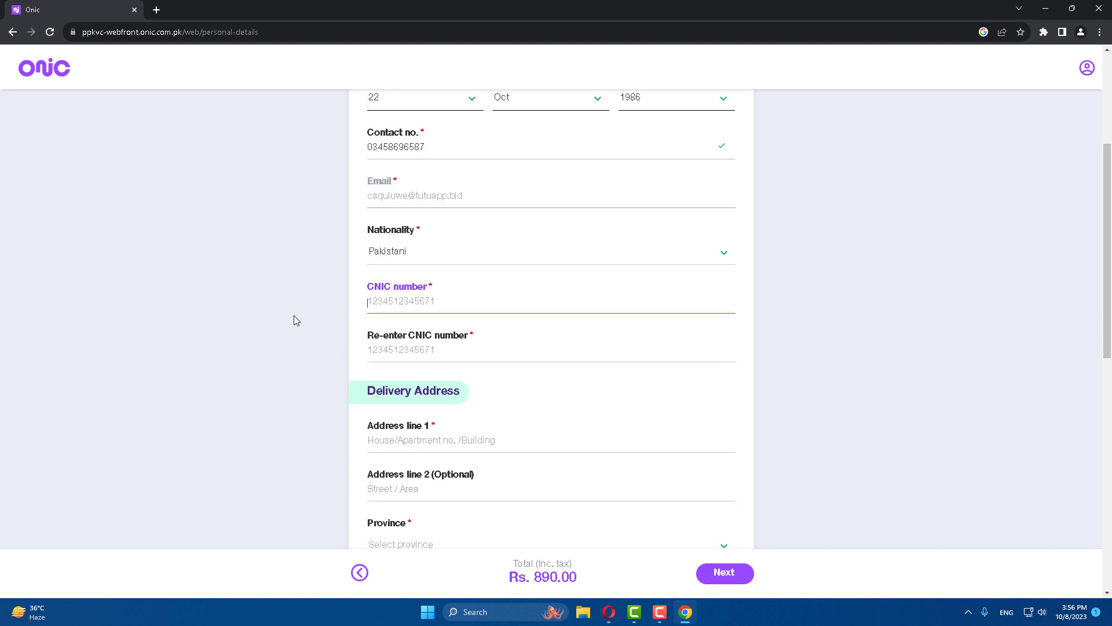
left_click(374, 351)
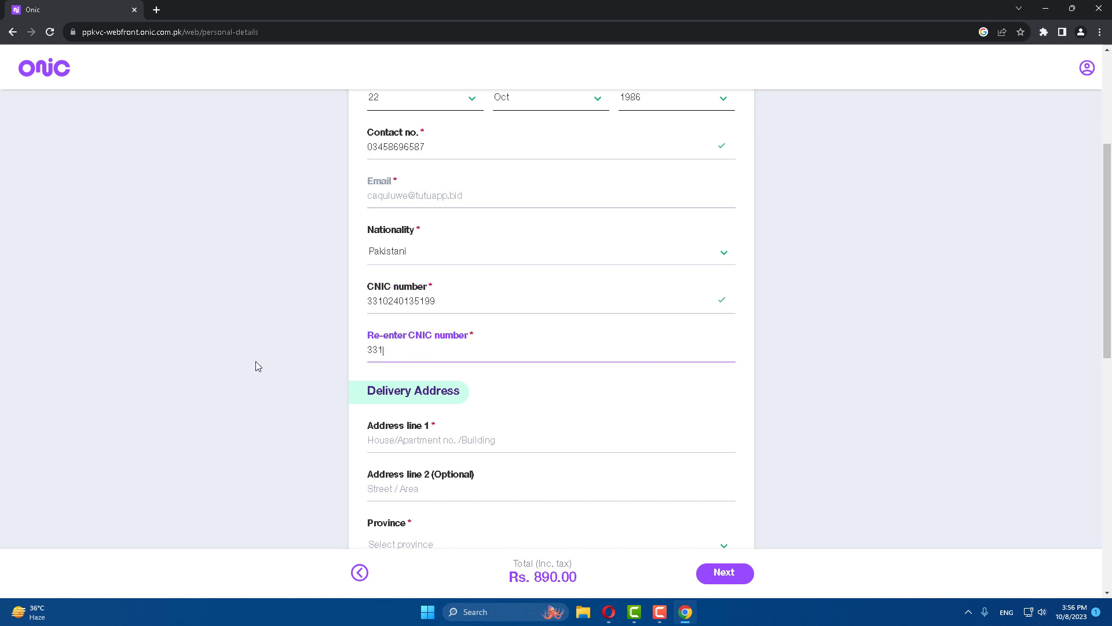
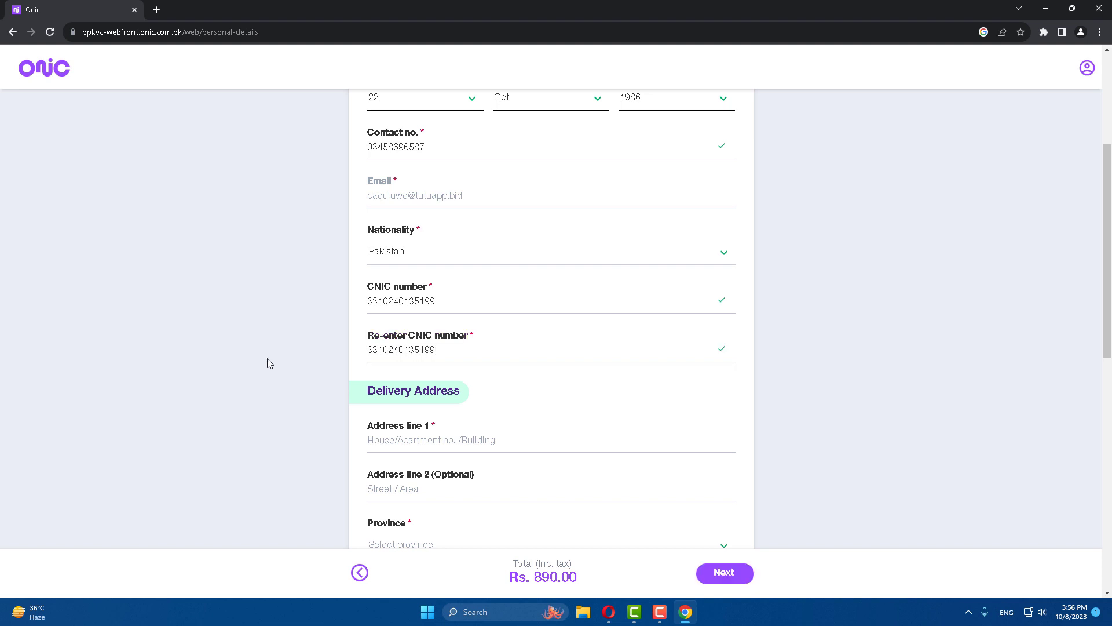
- Fill in both delivery address lines, correcting a typo in line 2
scroll(306, 367, "down", 3)
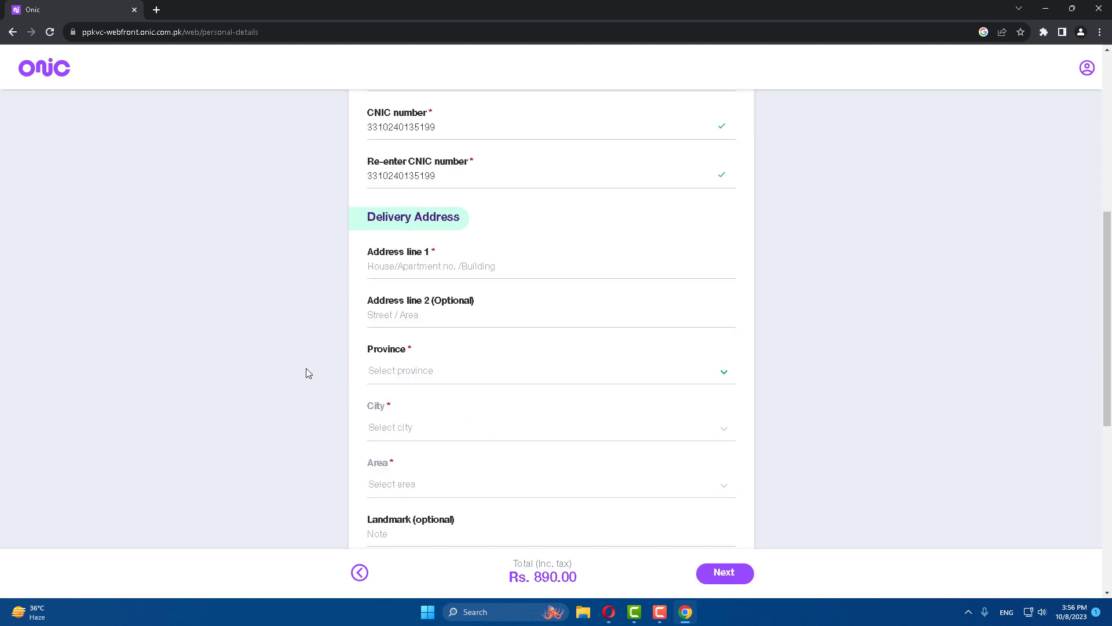
left_click(394, 273)
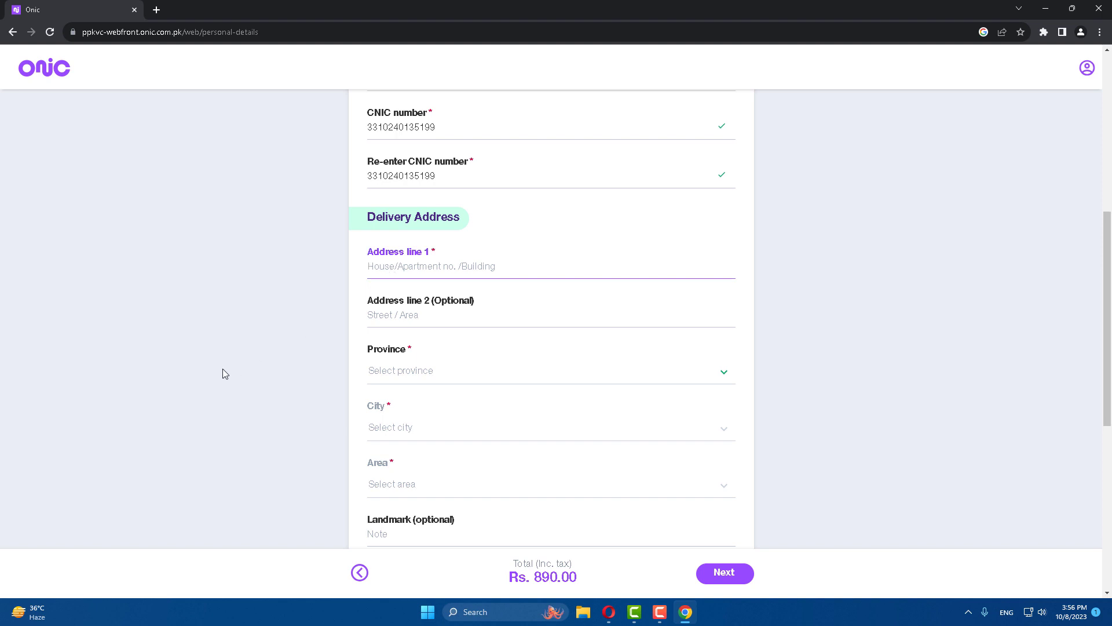
key("Tab")
type("Siot")
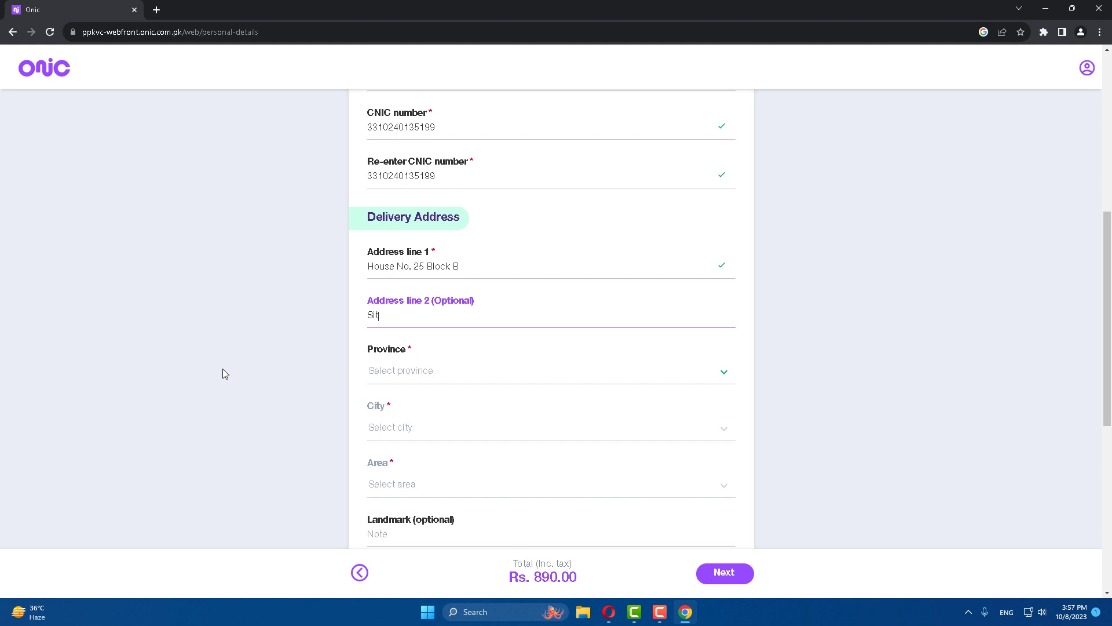
key("BackSpace")
key("BackSpace")
key("BackSpace")
type("Green City")
- Set province to Punjab, city to Faisalabad and area to Sitara Colony
key("Tab")
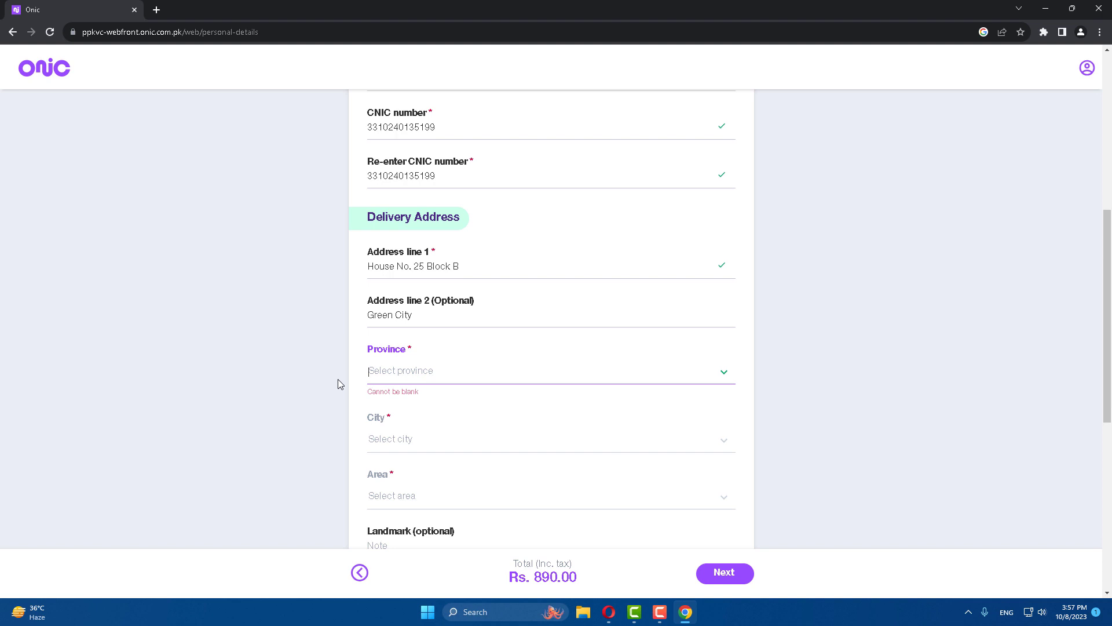
type("Punja")
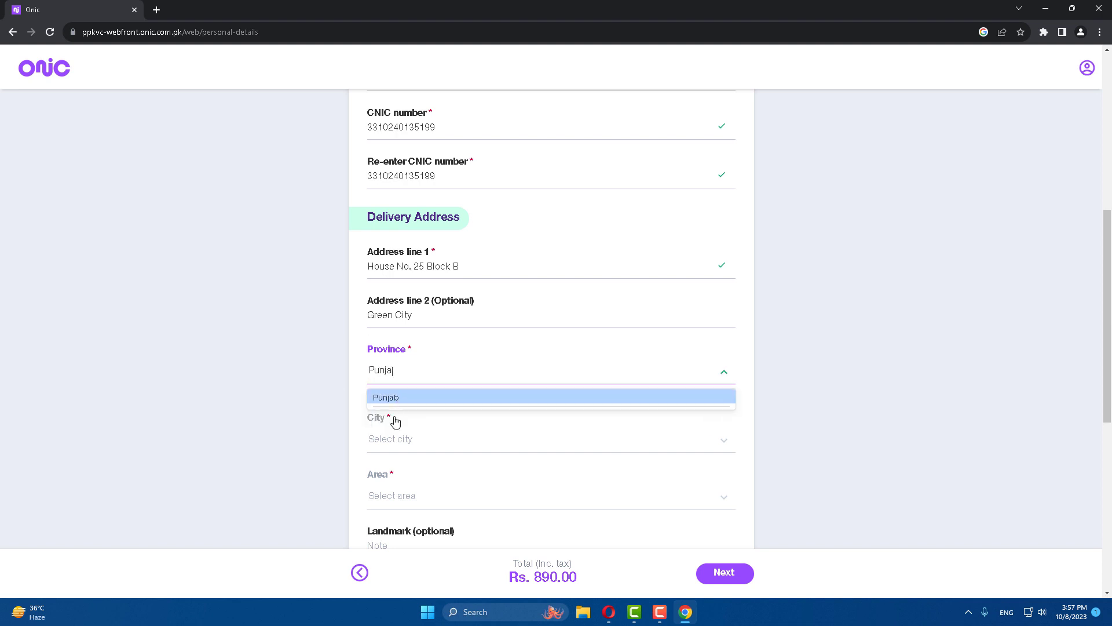
left_click(395, 399)
left_click(393, 429)
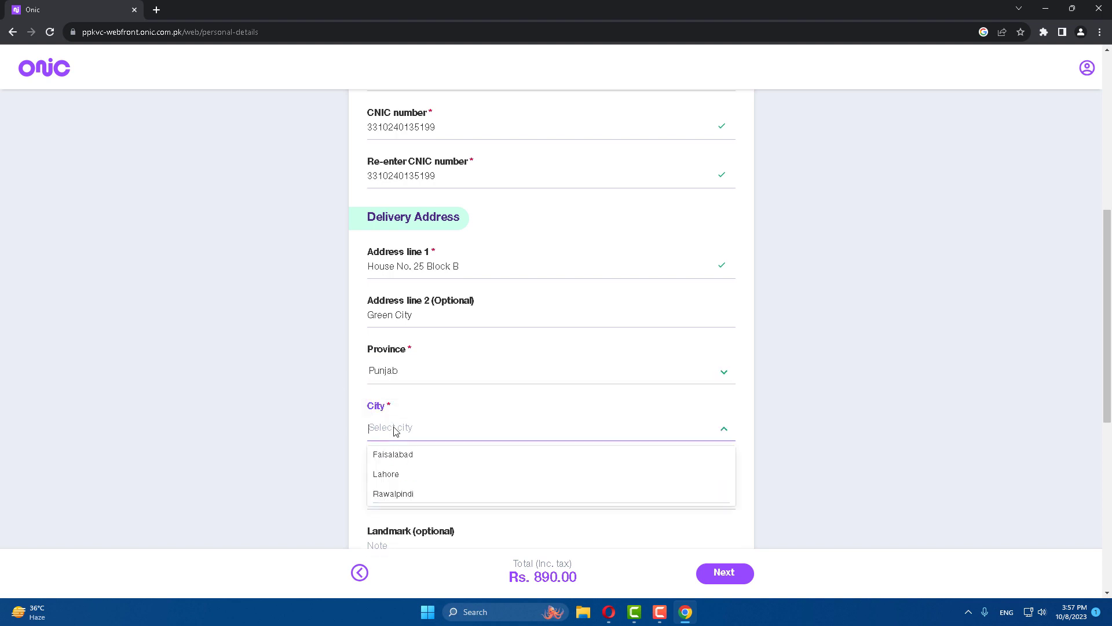
type("F")
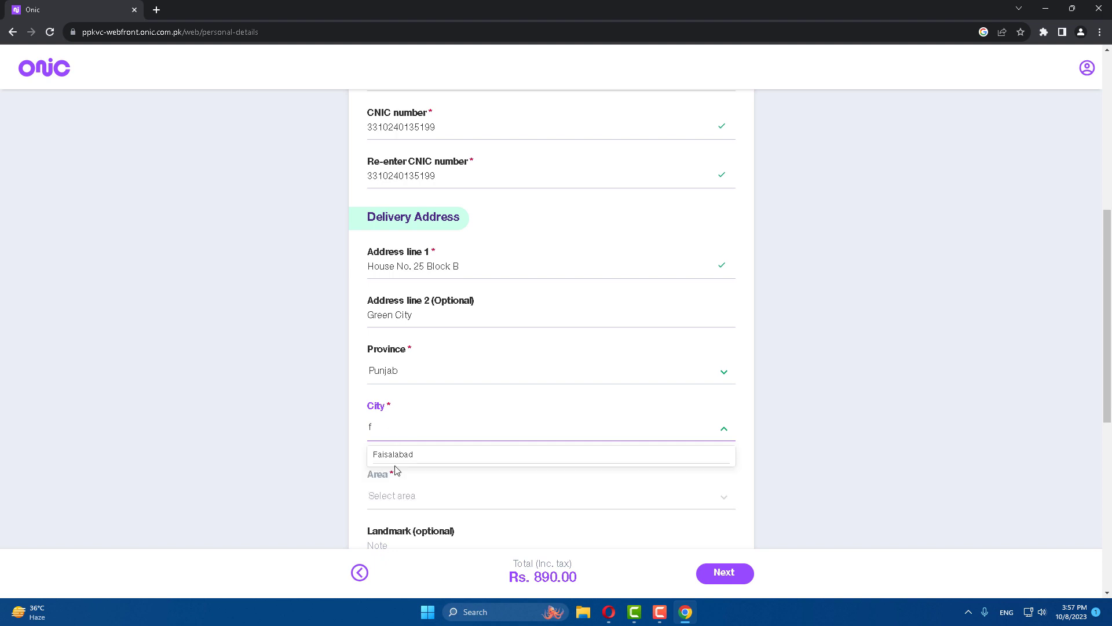
left_click(399, 456)
scroll(303, 443, "down", 3)
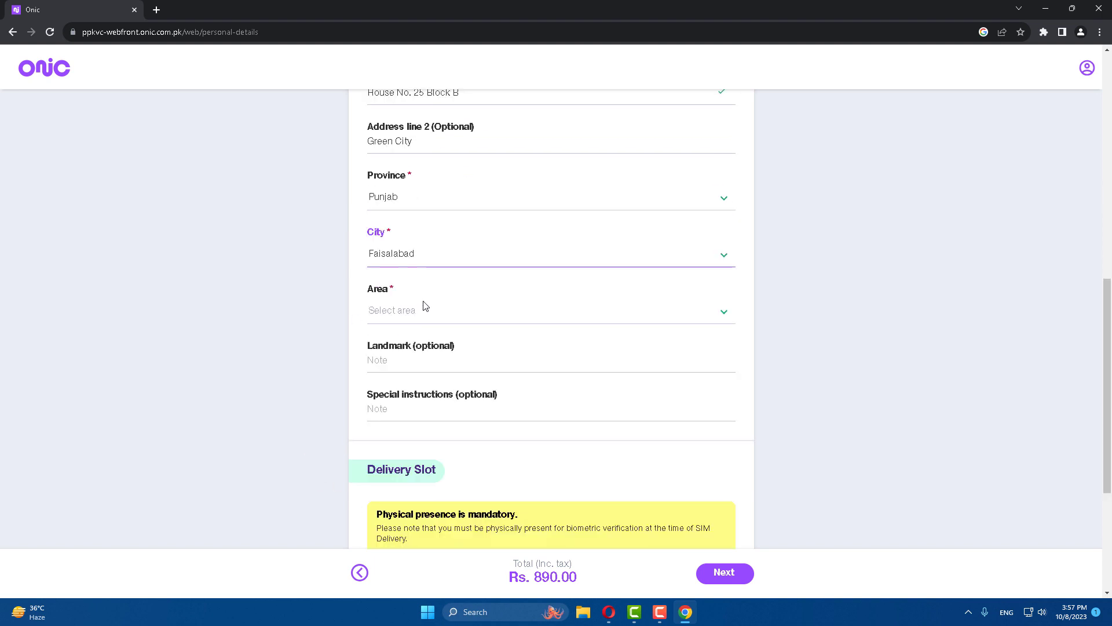
left_click(394, 317)
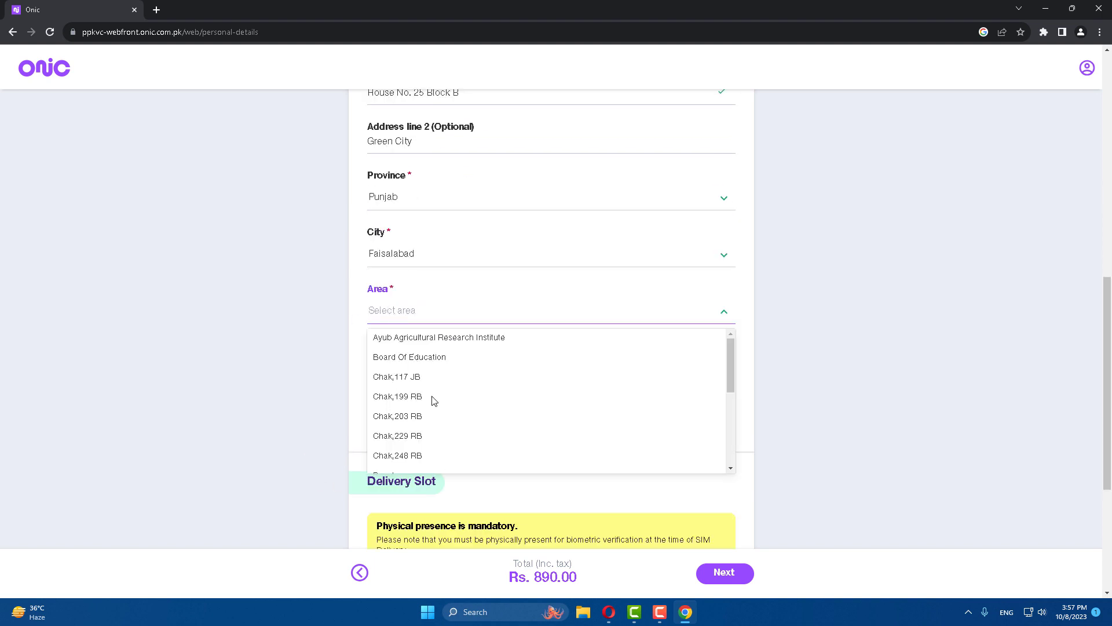
scroll(435, 400, "down", 2)
scroll(434, 401, "down", 3)
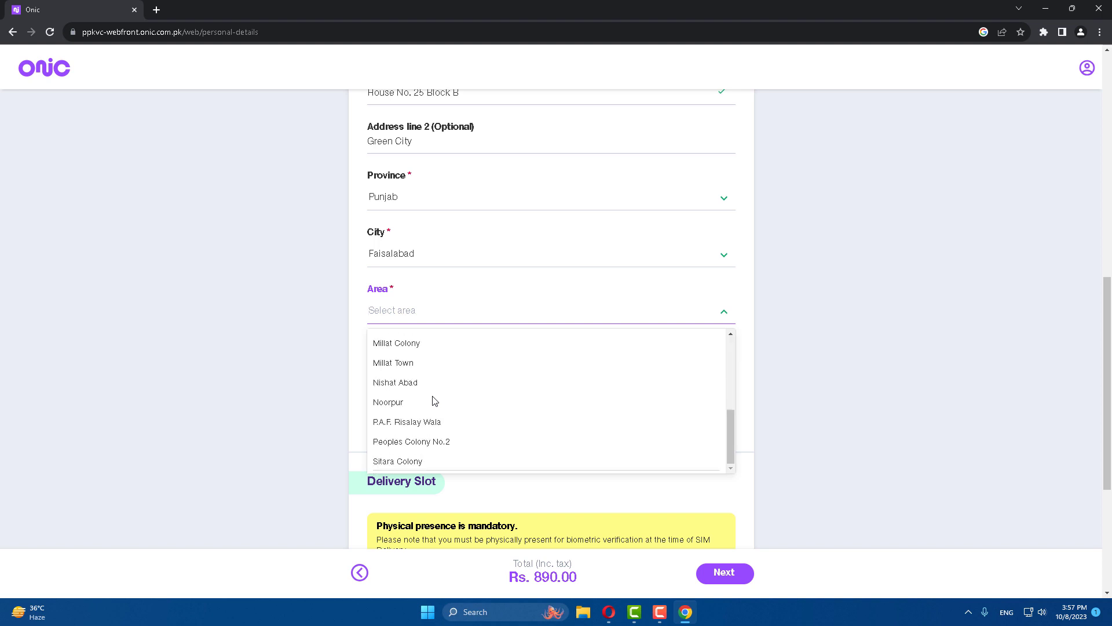
left_click(404, 462)
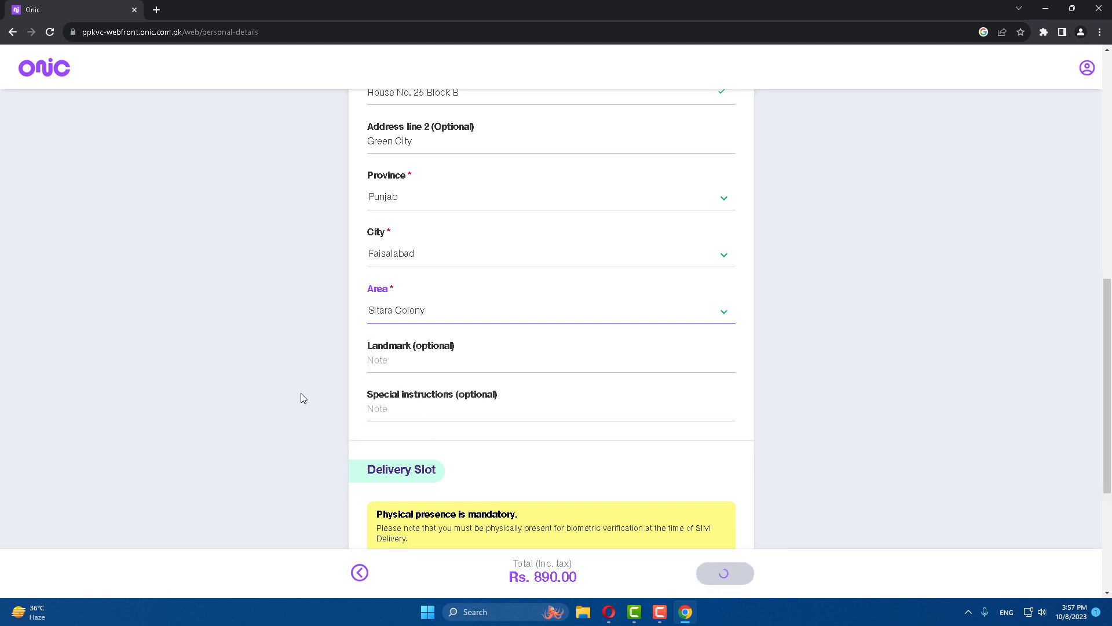
- Pick delivery date 15/10/2023 with the 1:00 PM - 5:00 PM slot (total Rs. 990.00)
scroll(307, 399, "down", 2)
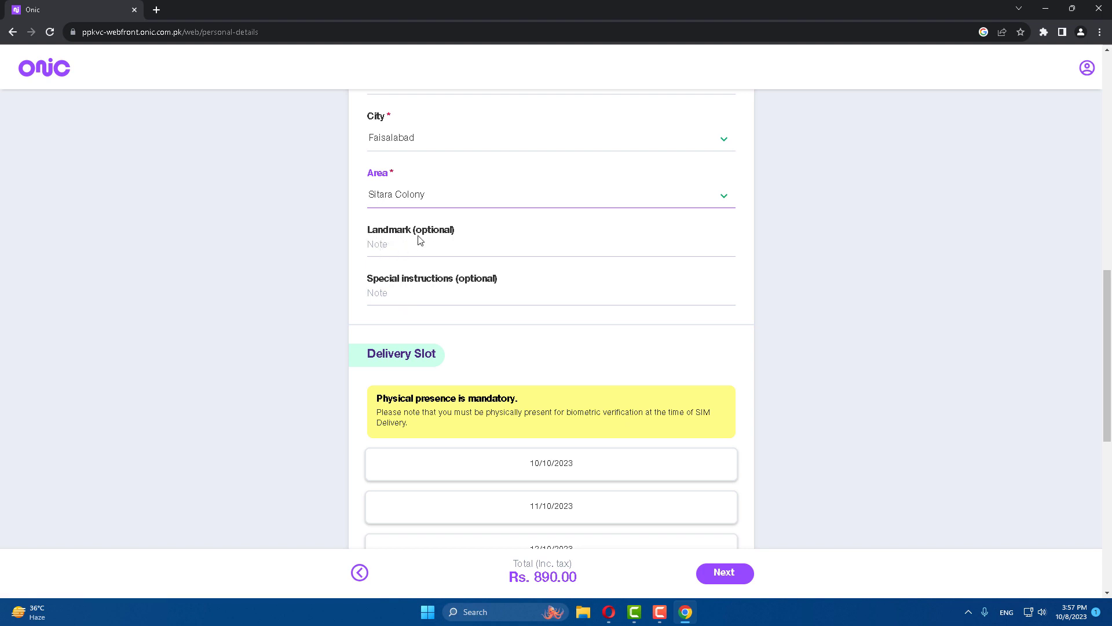
scroll(301, 382, "down", 4)
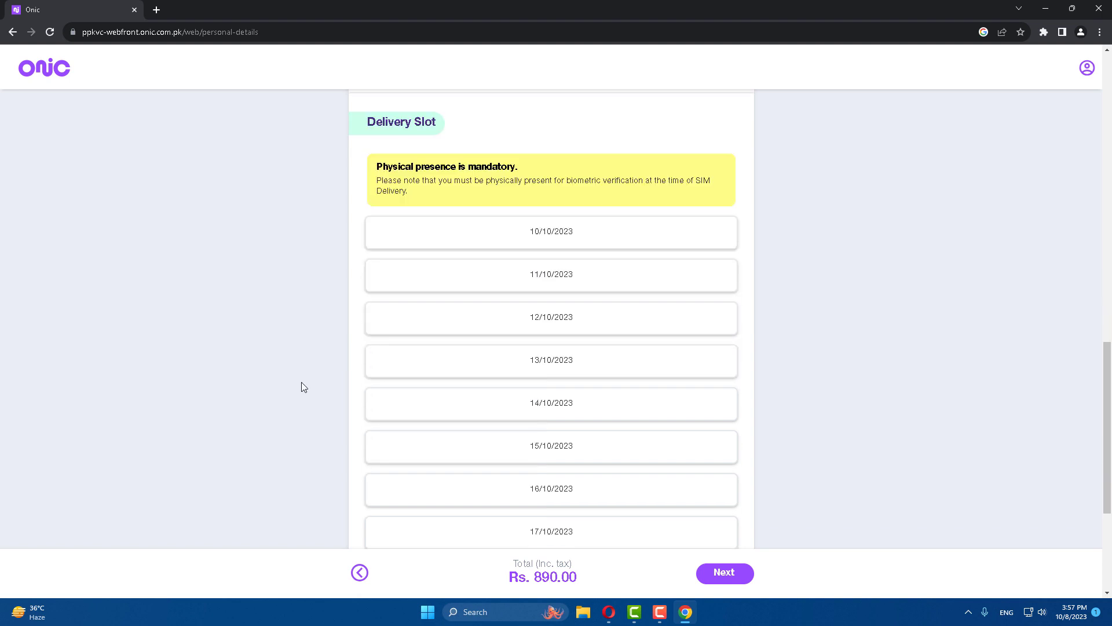
left_click_drag(441, 167, 518, 166)
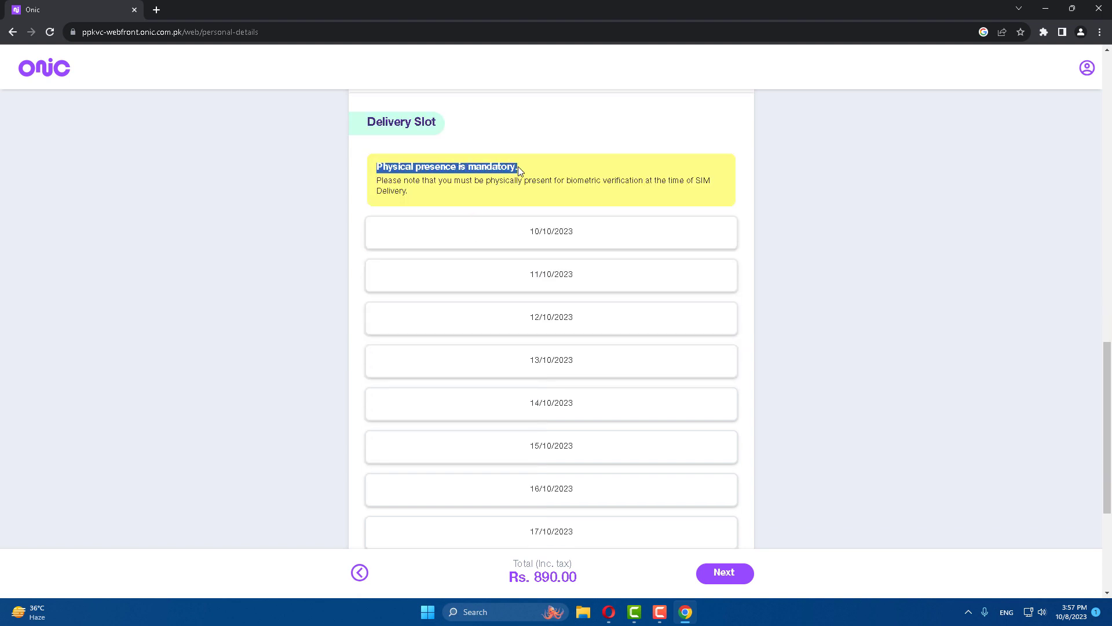
left_click(583, 253)
scroll(620, 430, "down", 2)
scroll(618, 430, "down", 2)
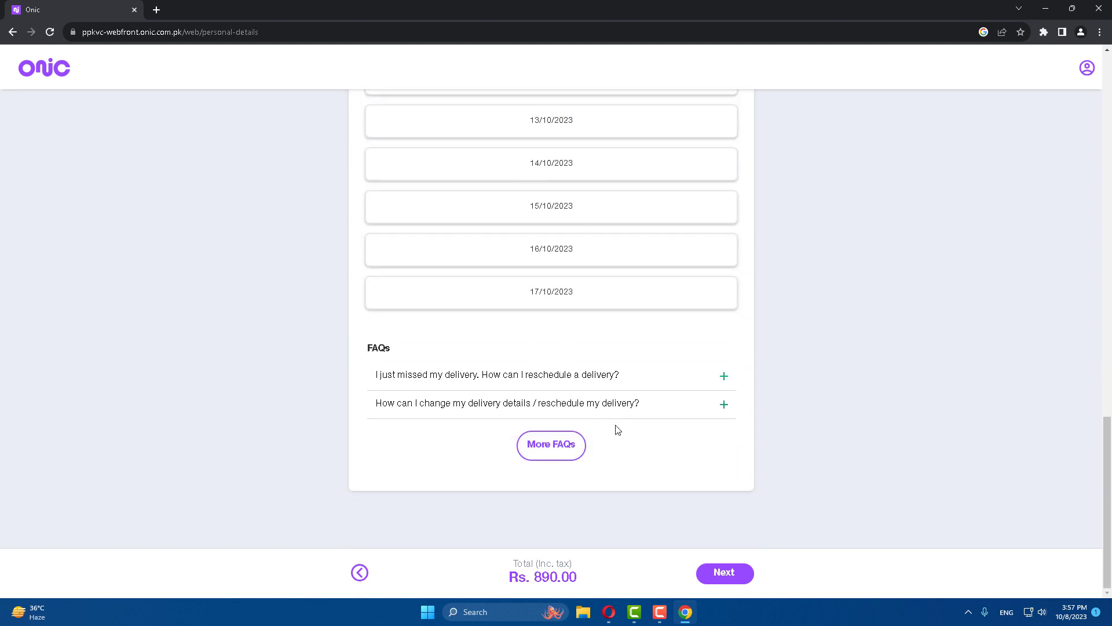
scroll(618, 424, "up", 2)
left_click(619, 424)
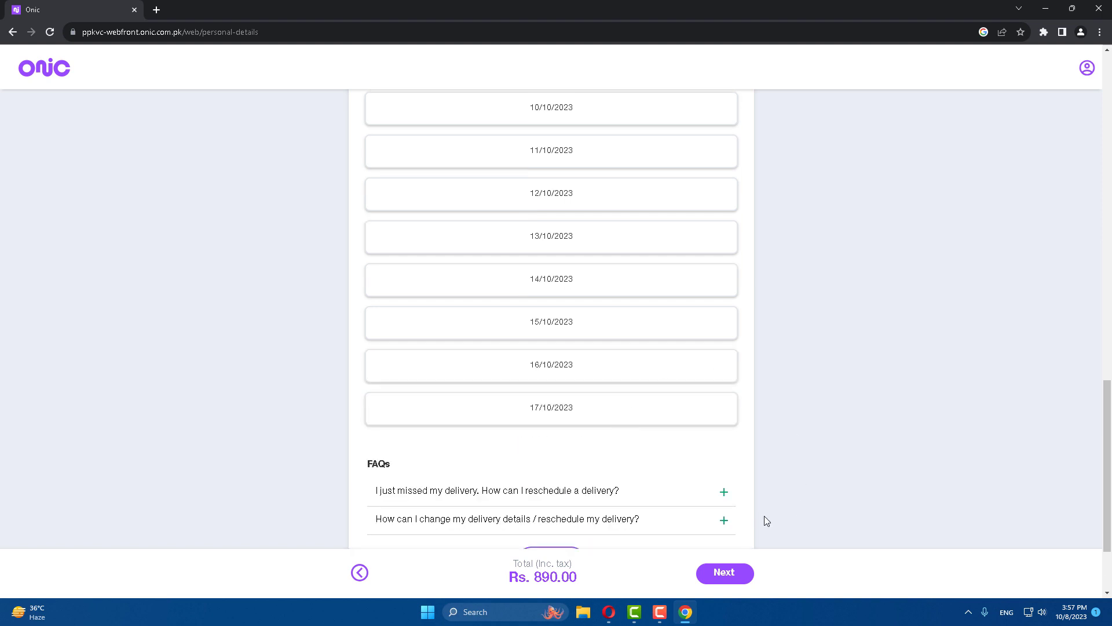
left_click(599, 321)
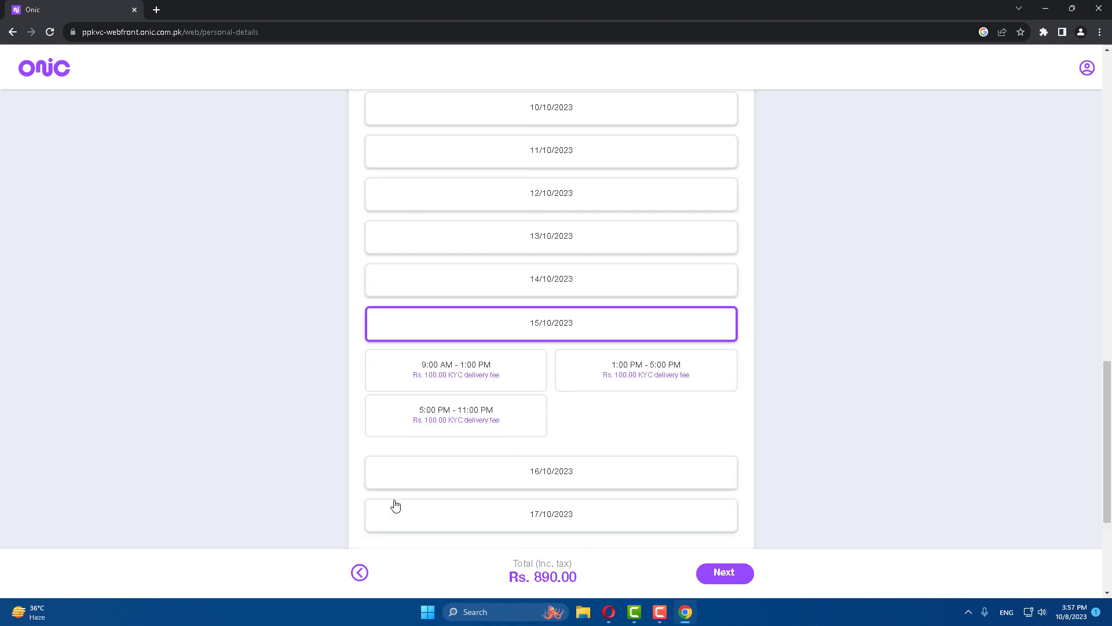
left_click(691, 370)
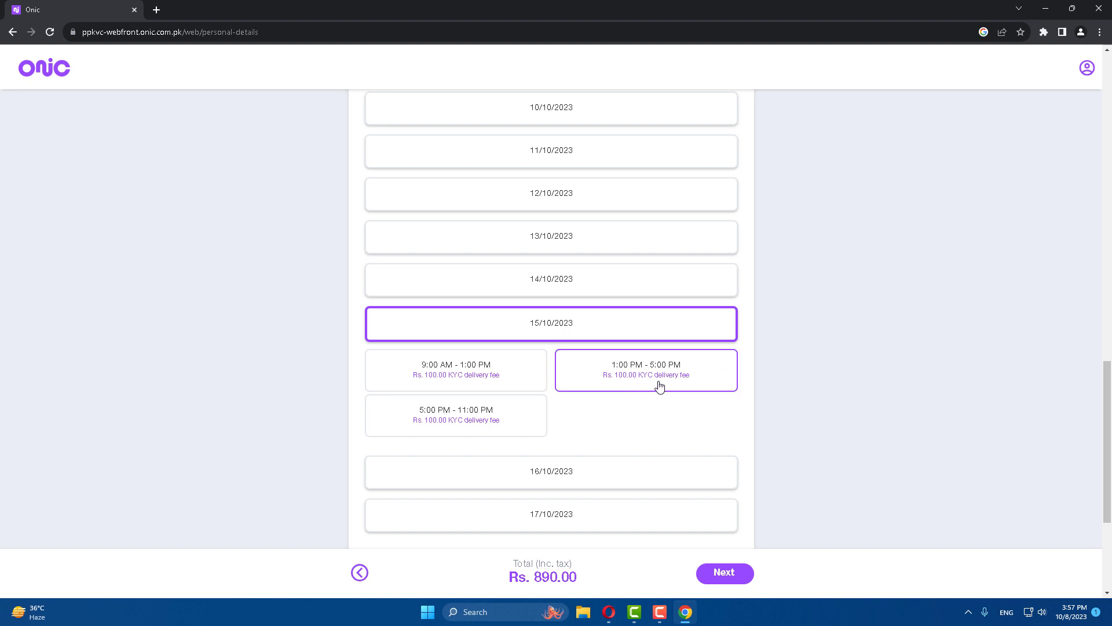
left_click(616, 390)
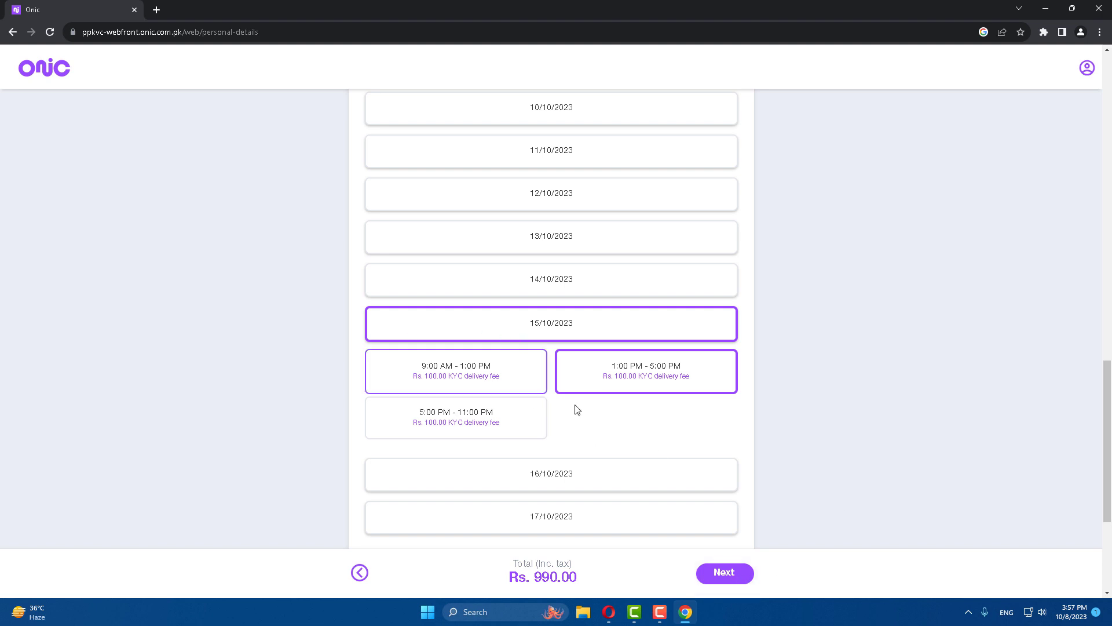
scroll(880, 428, "up", 4)
- Leave the completed Rs. 990.00 order form and show the YouTube channel's videos page in Opera
scroll(817, 390, "up", 15)
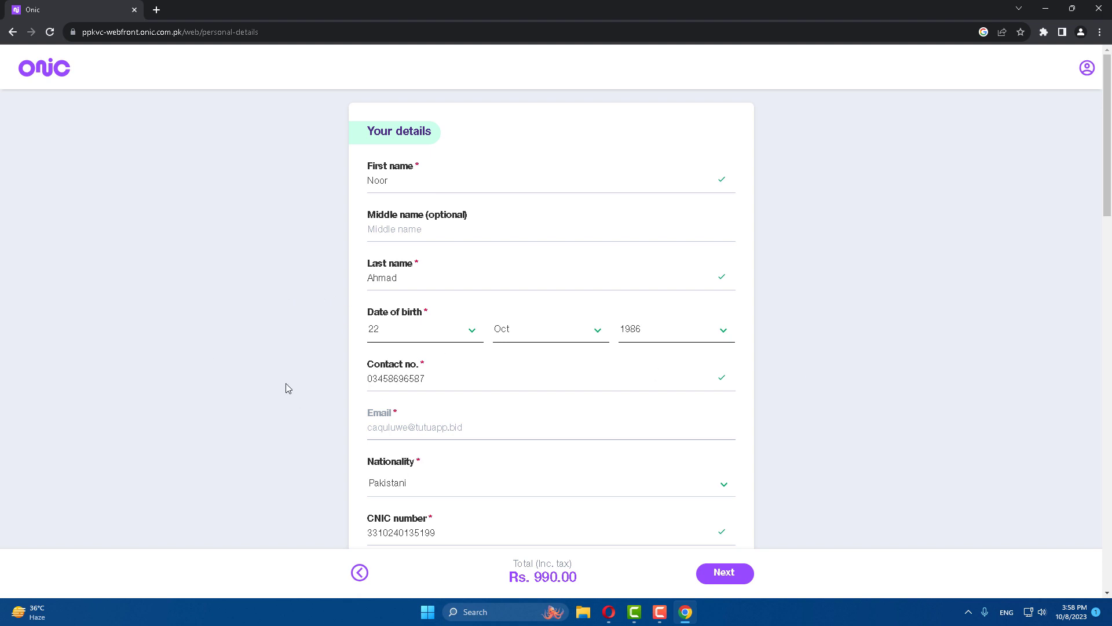
left_click(608, 612)
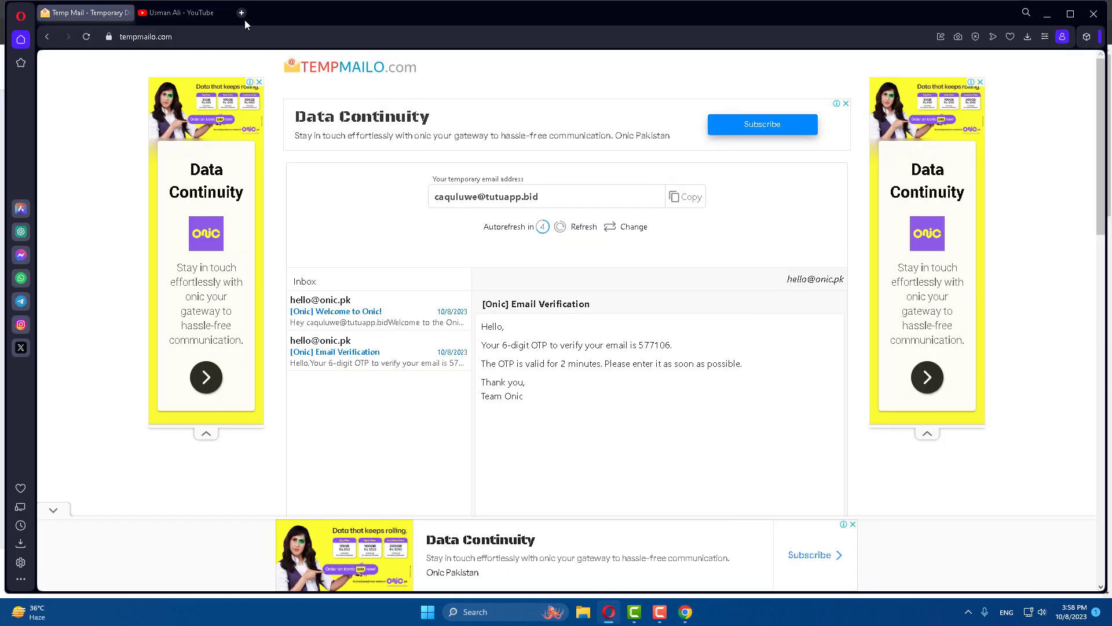
left_click(197, 12)
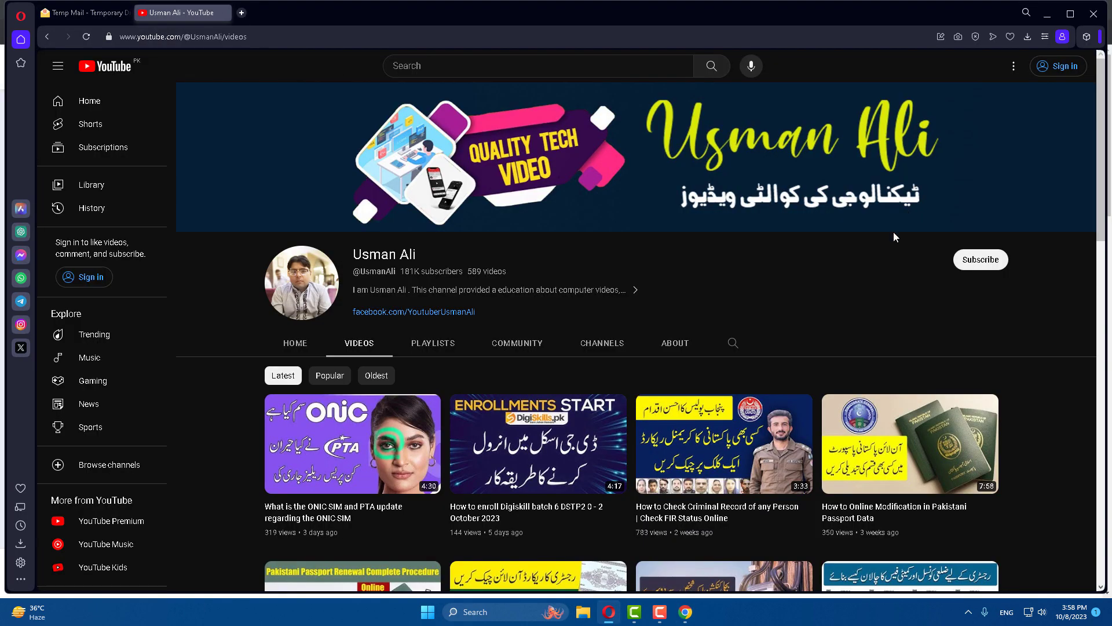